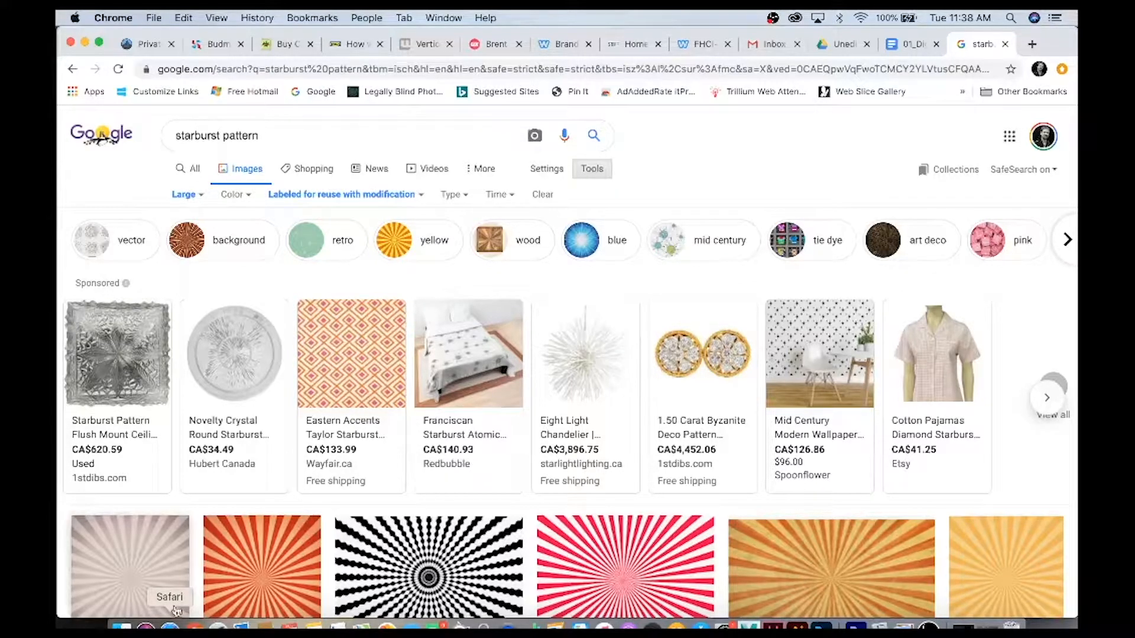
Broaden the image search to "pattern" by removing "starburst" from the query.
double_click(196, 135)
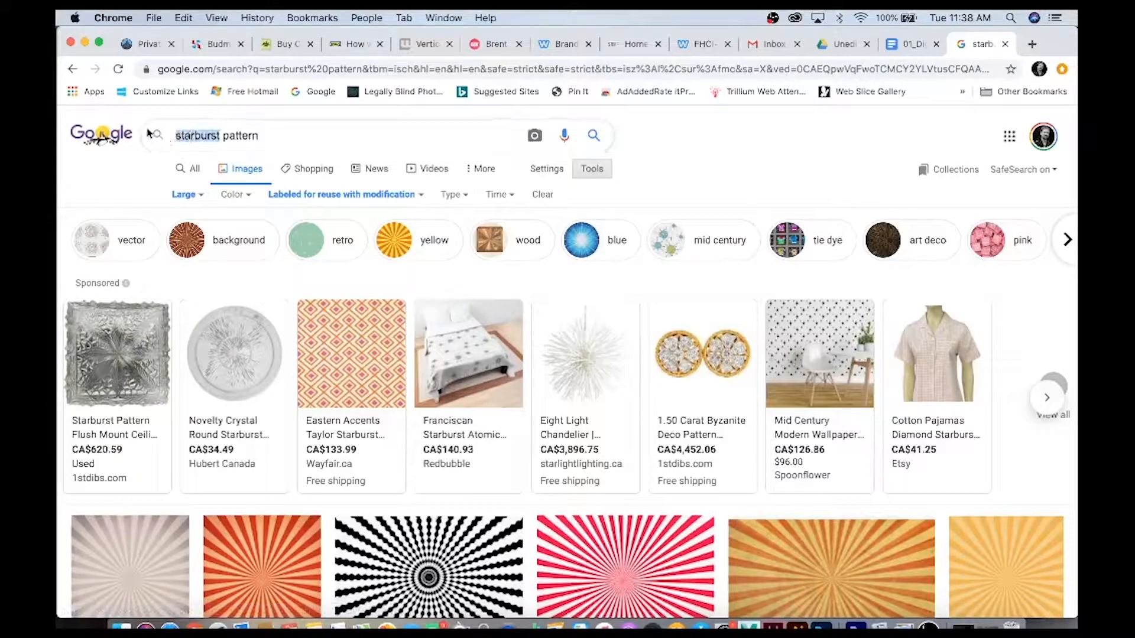
key(BackSpace)
key(Return)
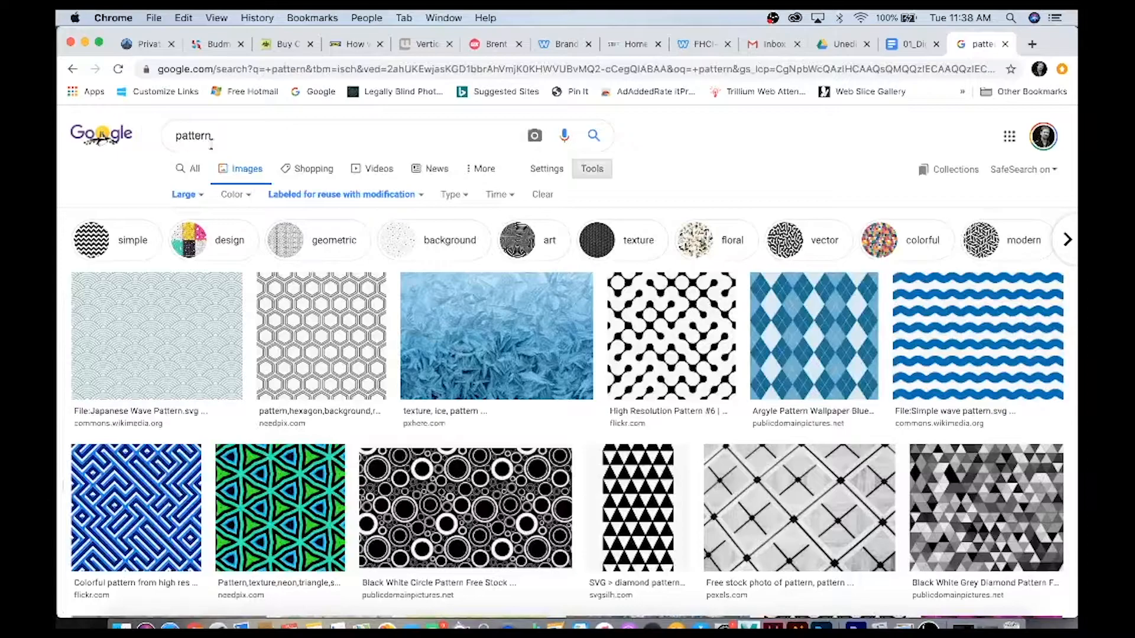
Search for images of "texture" with the same size and usage filters.
double_click(195, 135)
text(texture)
key(Return)
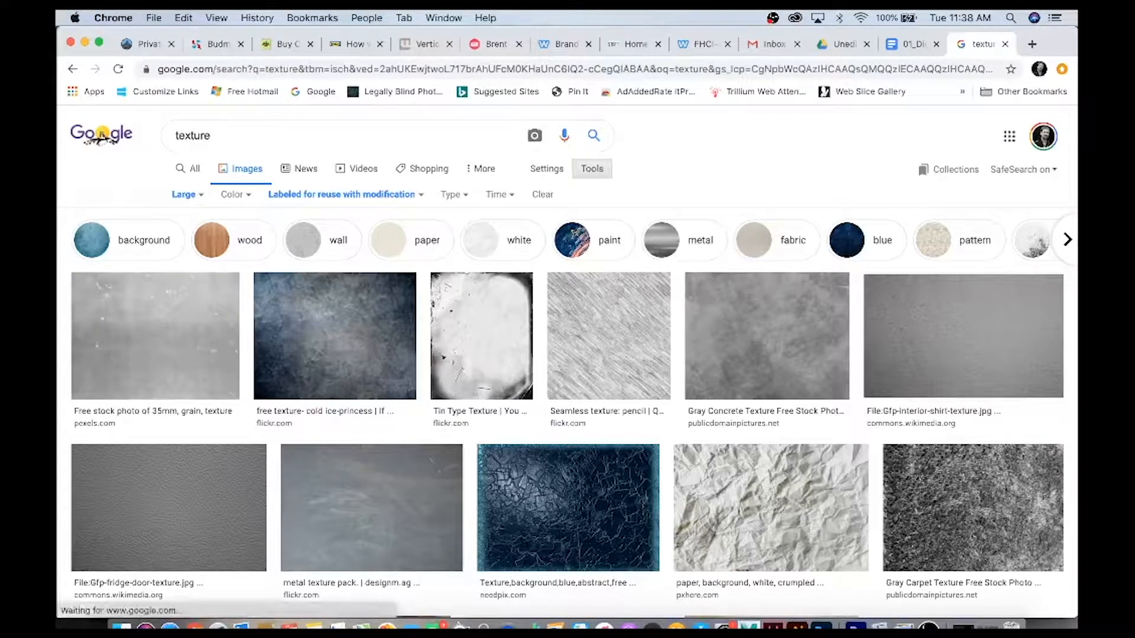
Search for images of "starburst pattern" using the suggested query.
double_click(173, 137)
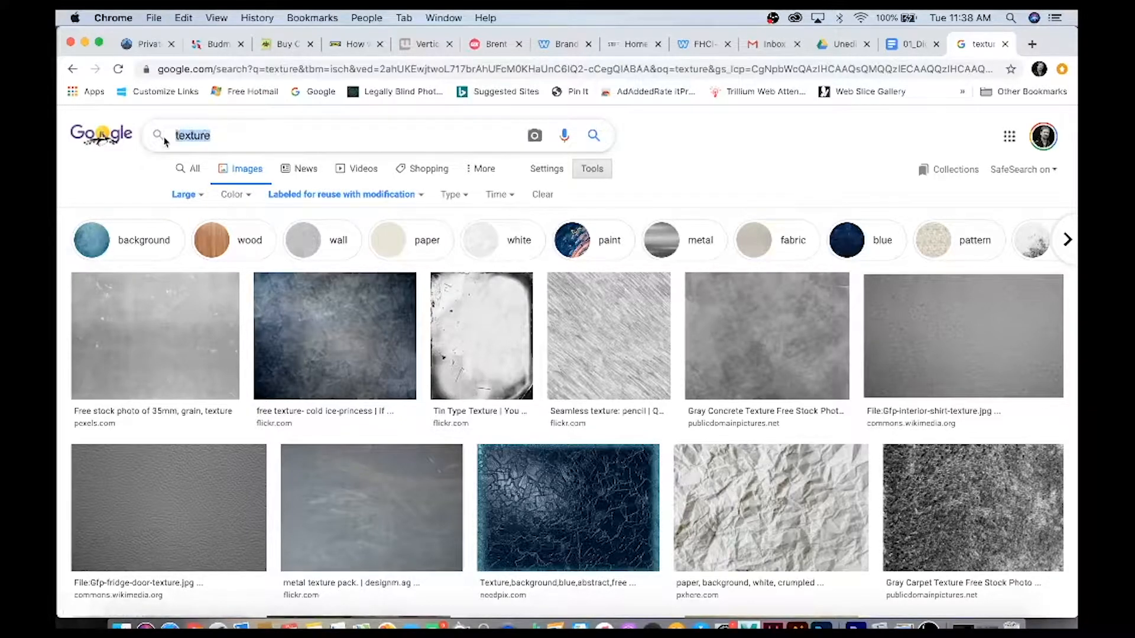
text(starburst)
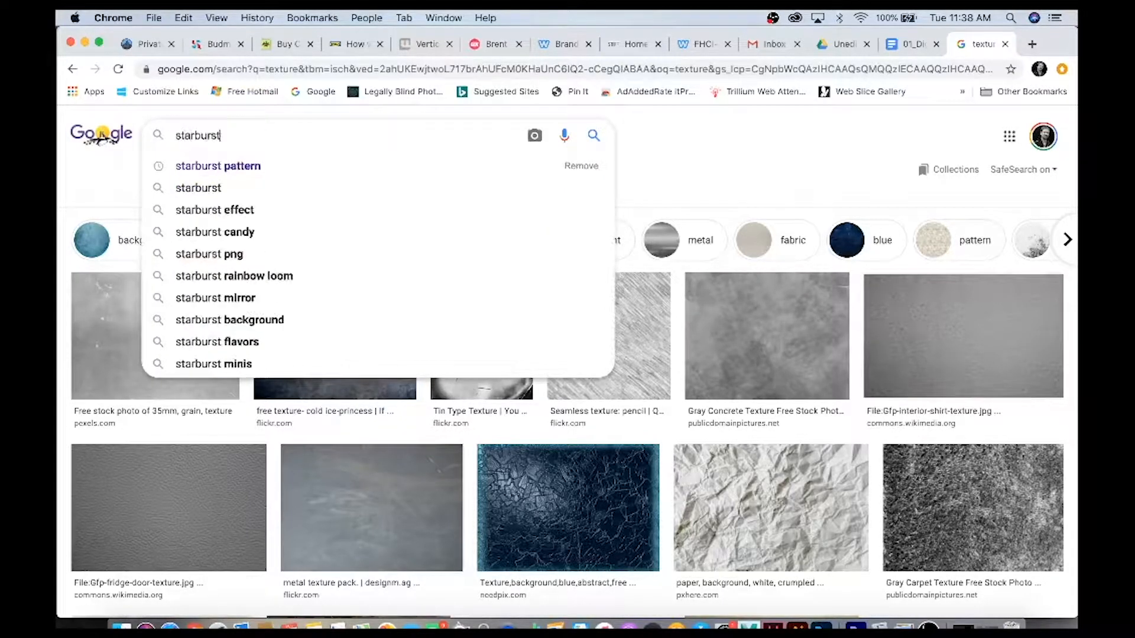
click(180, 166)
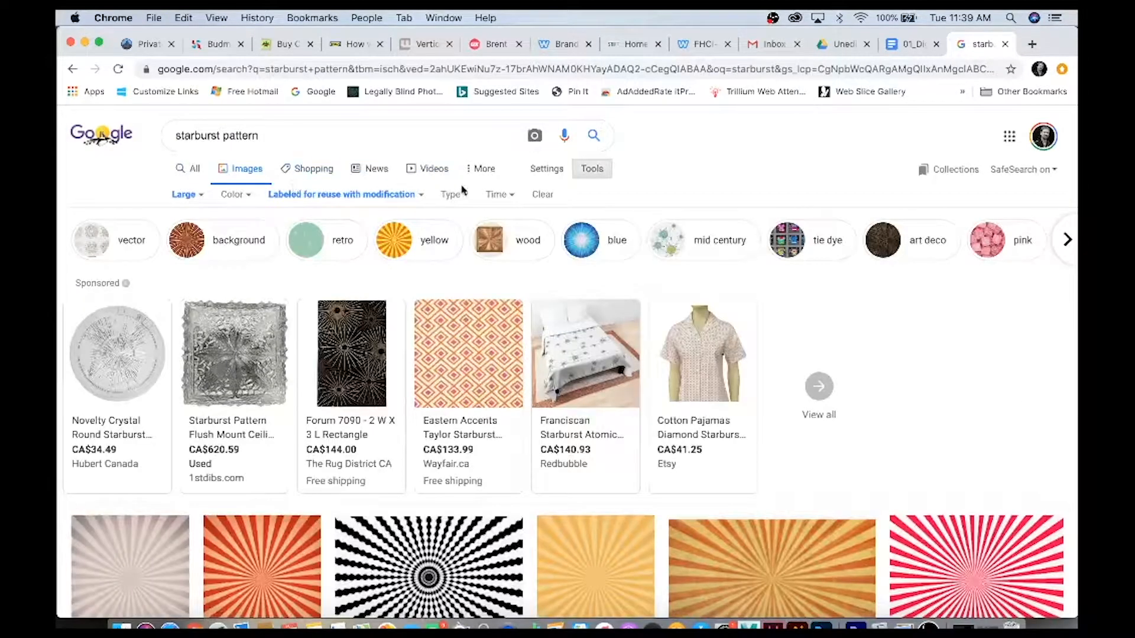
Examine the size and usage-rights filter options for the starburst pattern image results.
click(591, 170)
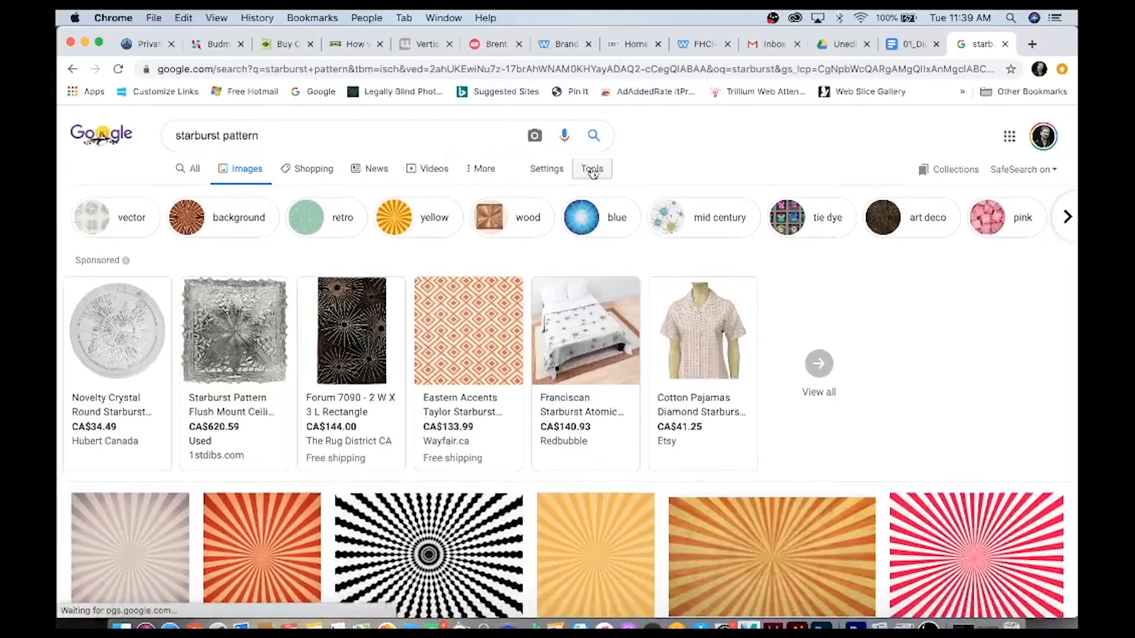
click(592, 172)
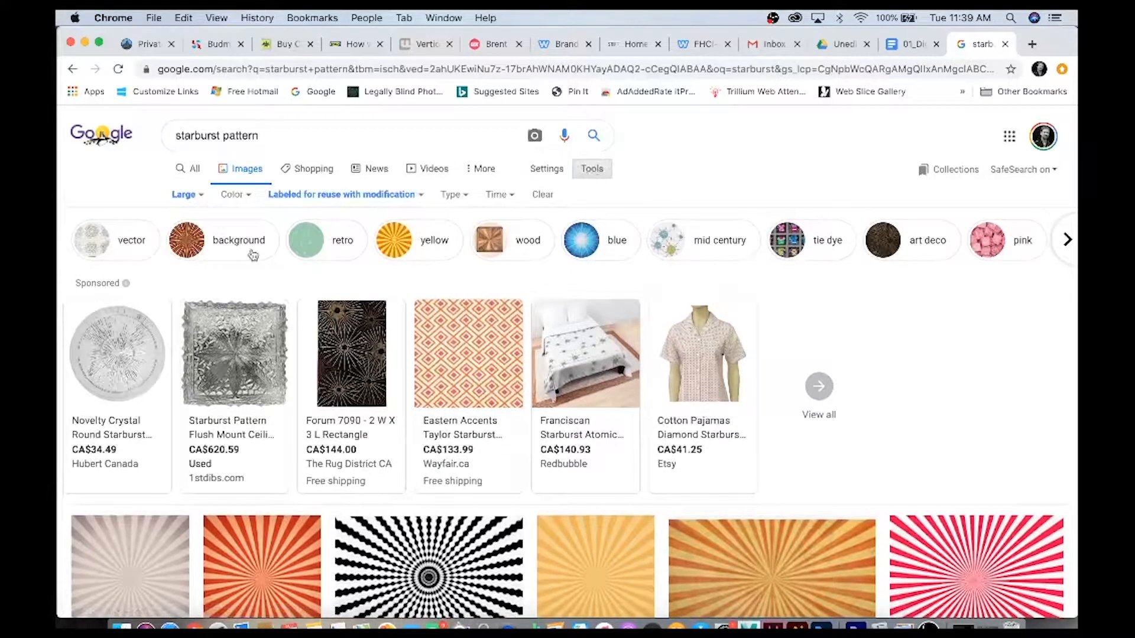
click(198, 197)
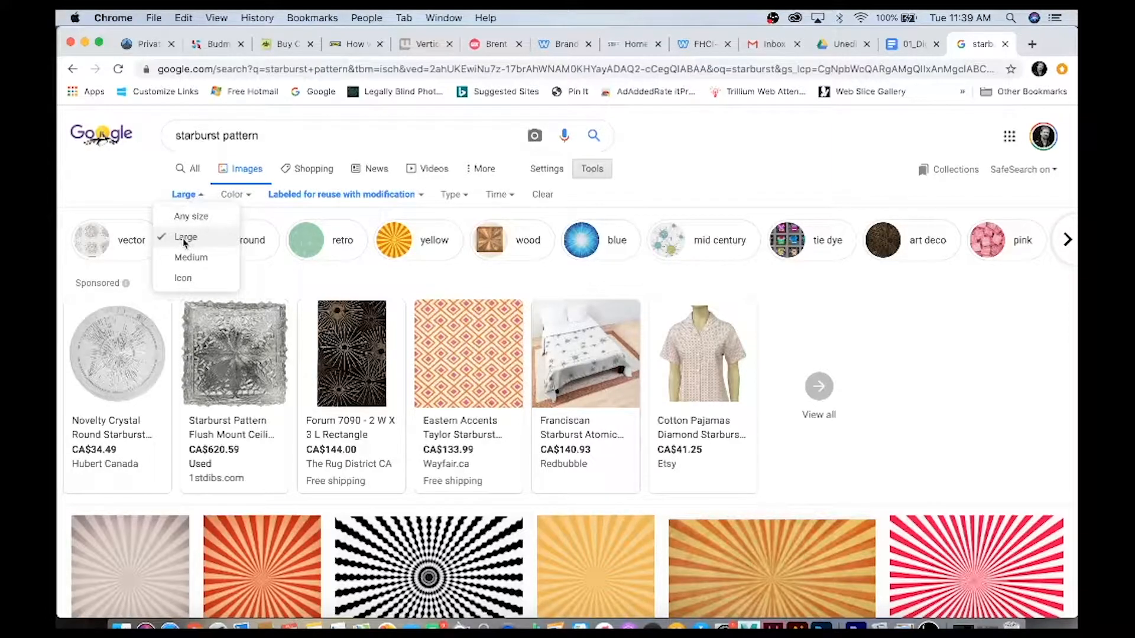
click(300, 197)
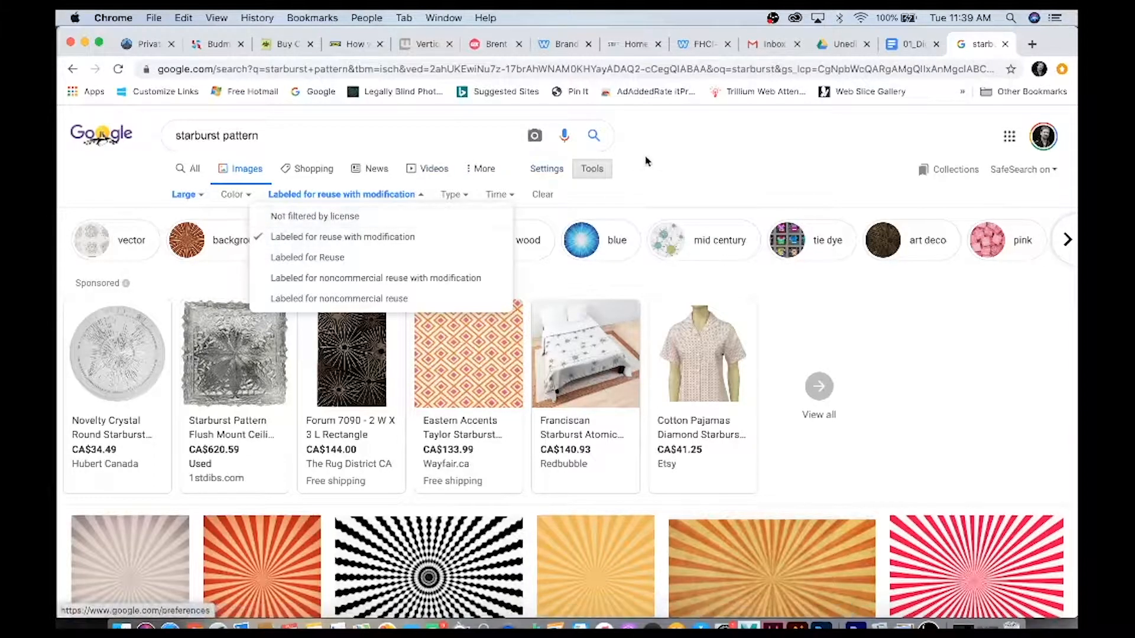
click(592, 169)
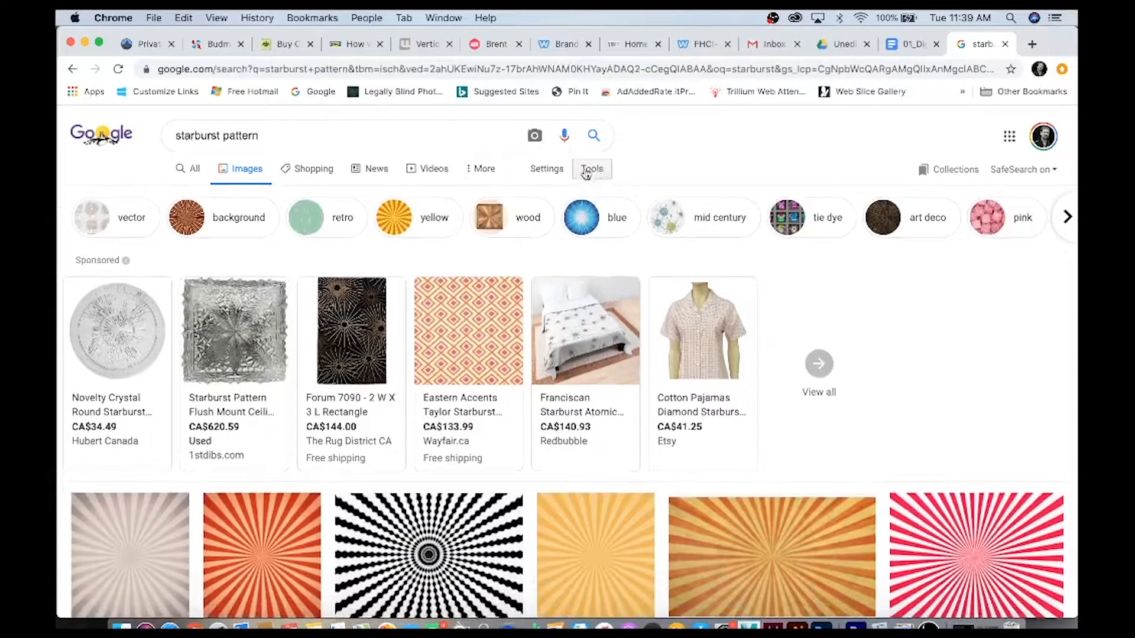
click(592, 169)
click(194, 196)
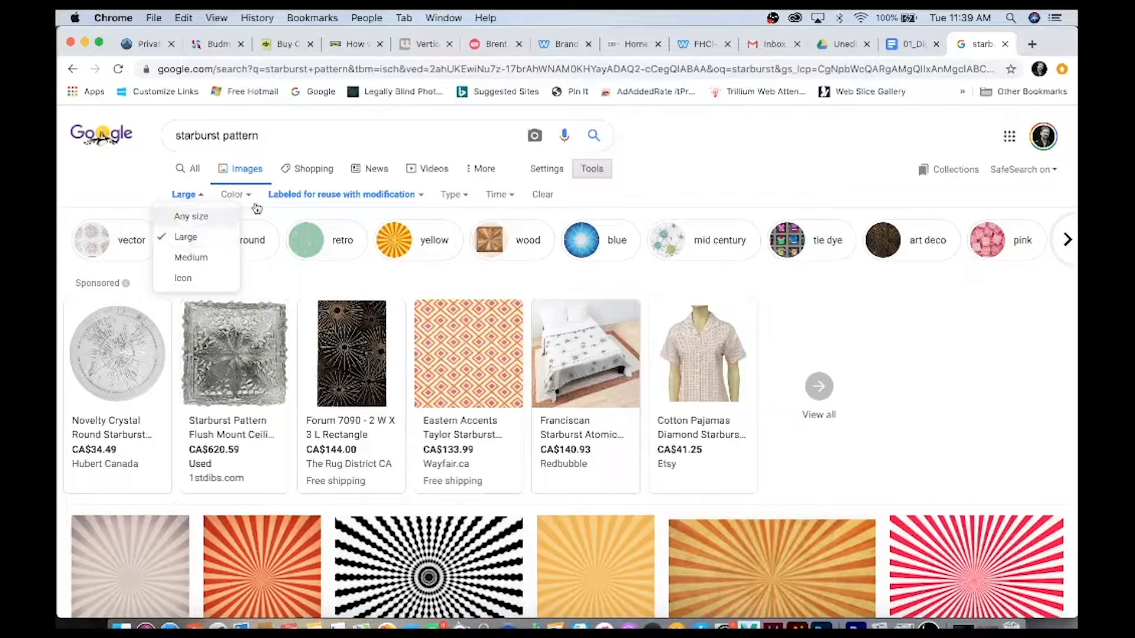
click(366, 201)
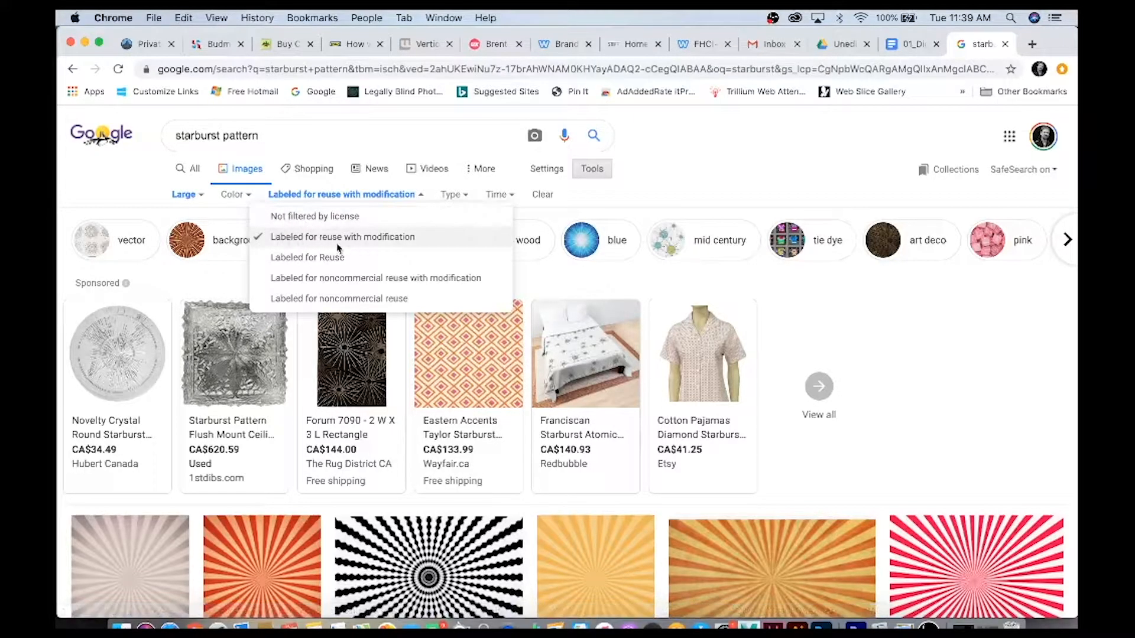
scroll(591, 354, down, 5)
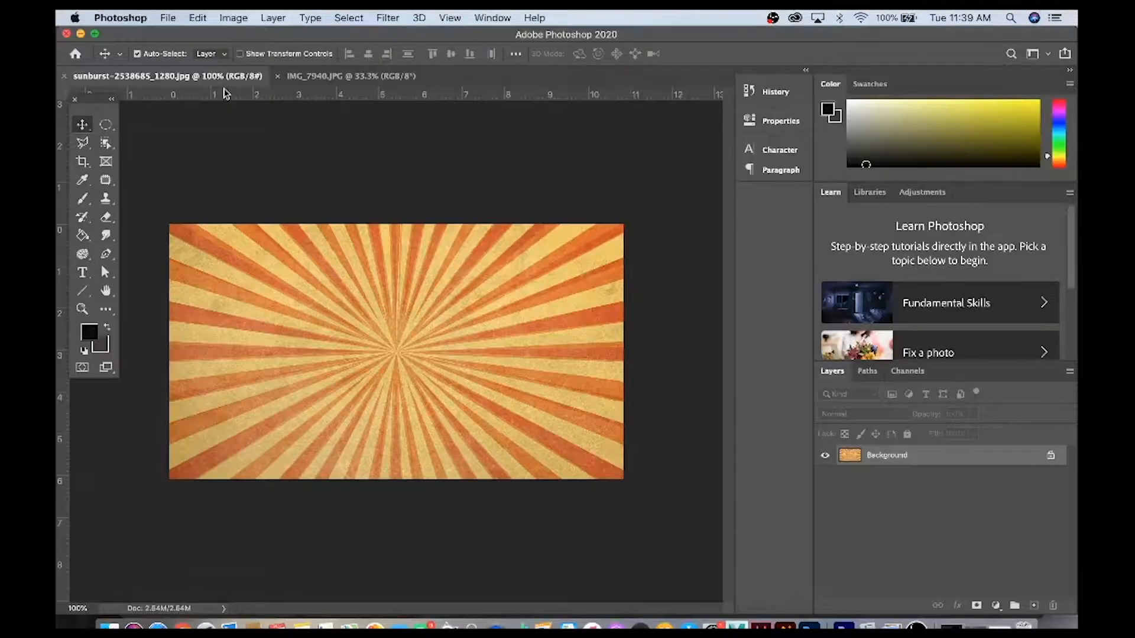
Switch to Photoshop, float the sunburst image in its own window and copy it into IMG_7940.JPG as a layer over the sky.
mouse_move(199, 82)
mouse_down()
mouse_move(245, 128)
mouse_move(189, 97)
mouse_move(183, 81)
mouse_move(192, 84)
mouse_up()
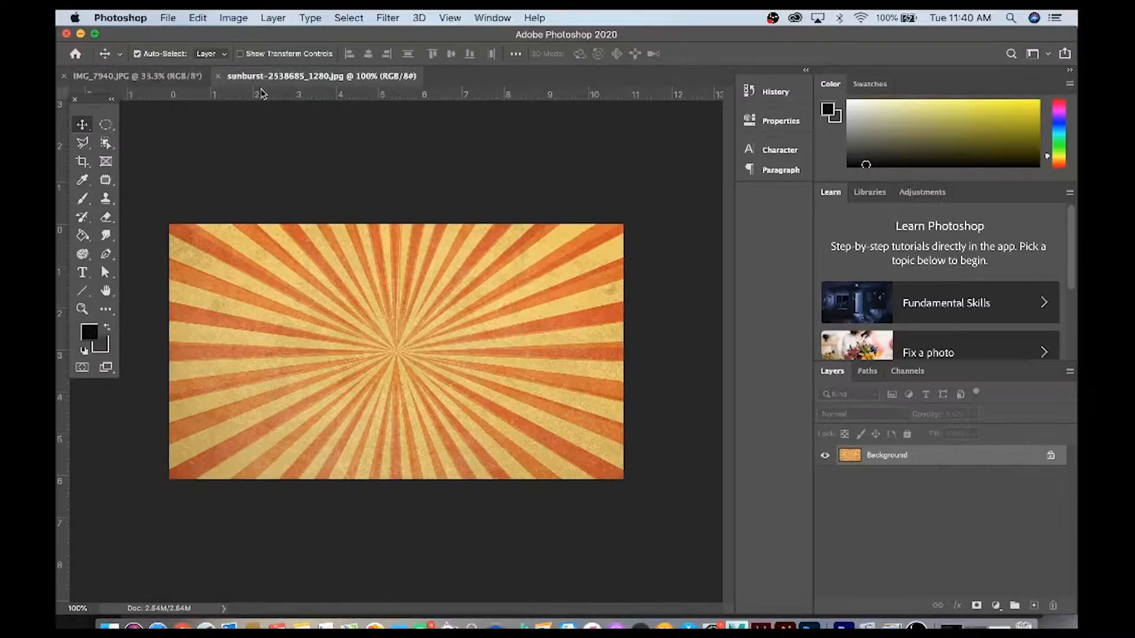
drag(260, 80, 302, 143)
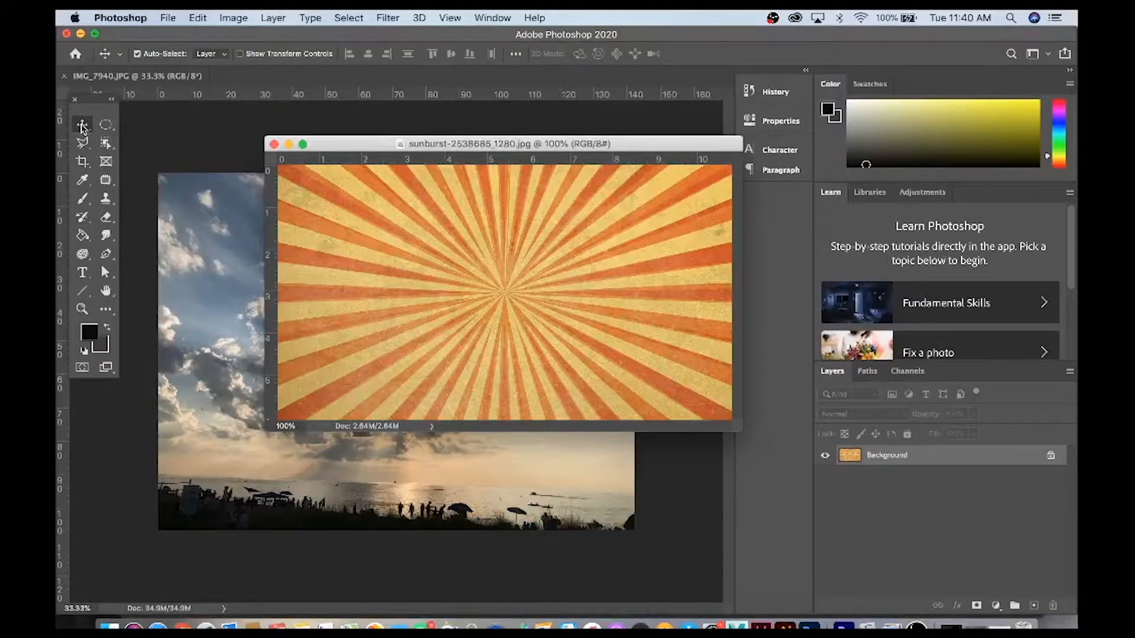
drag(387, 239, 310, 253)
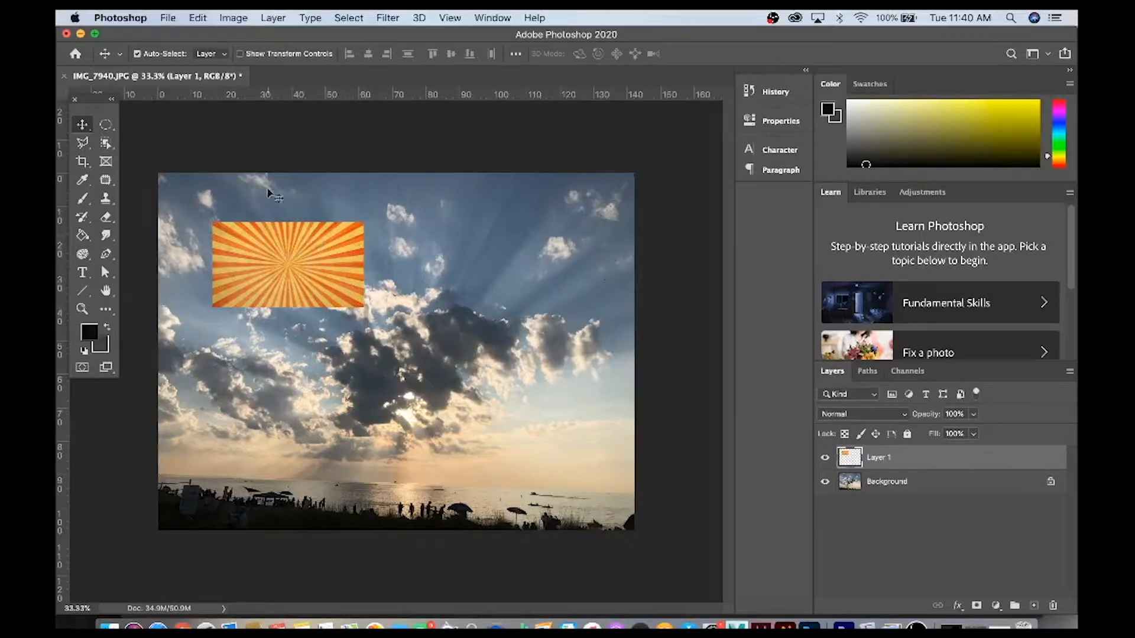
click(194, 19)
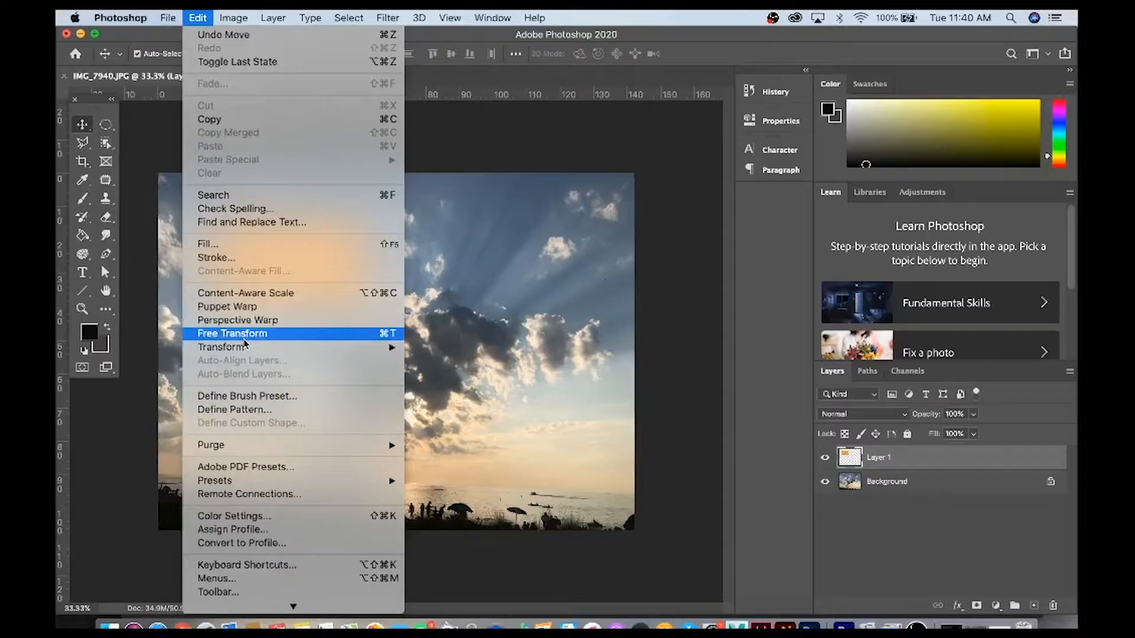
mouse_move(236, 349)
click(406, 333)
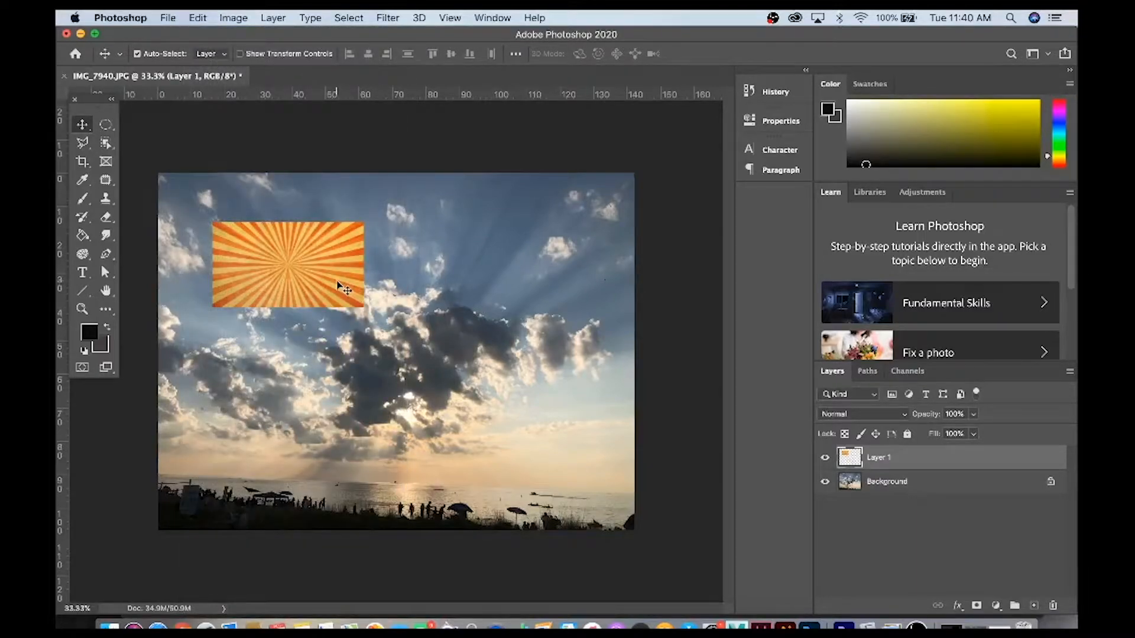
Free-transform the starburst layer to about 373% scale and 10.4° rotation, and position it to cover most of the photo.
key(super+t)
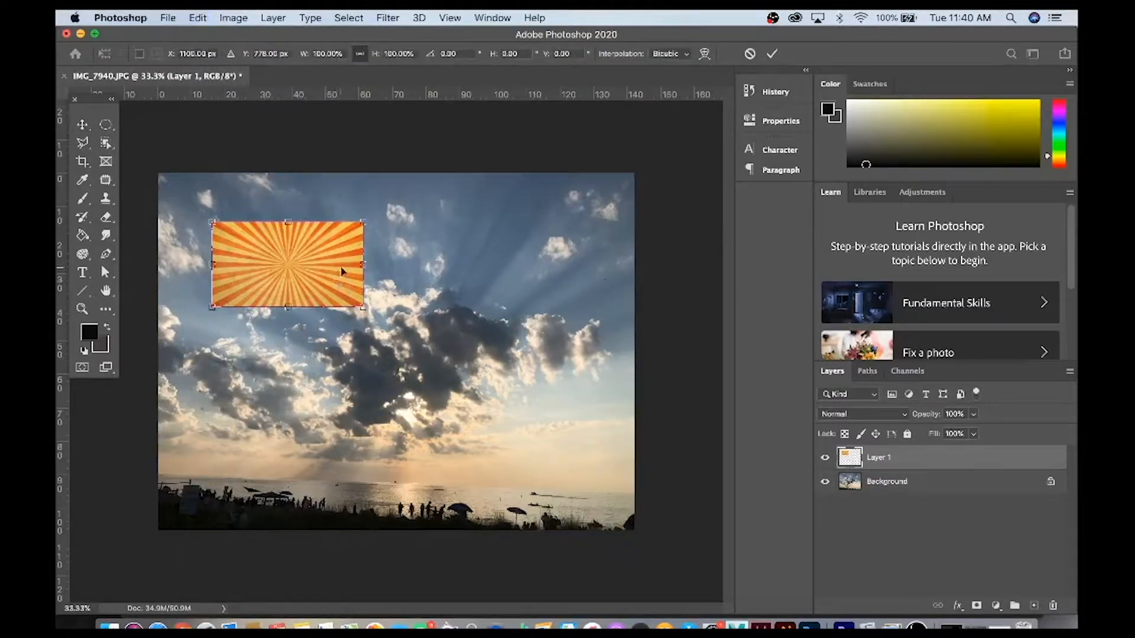
drag(362, 308, 554, 415)
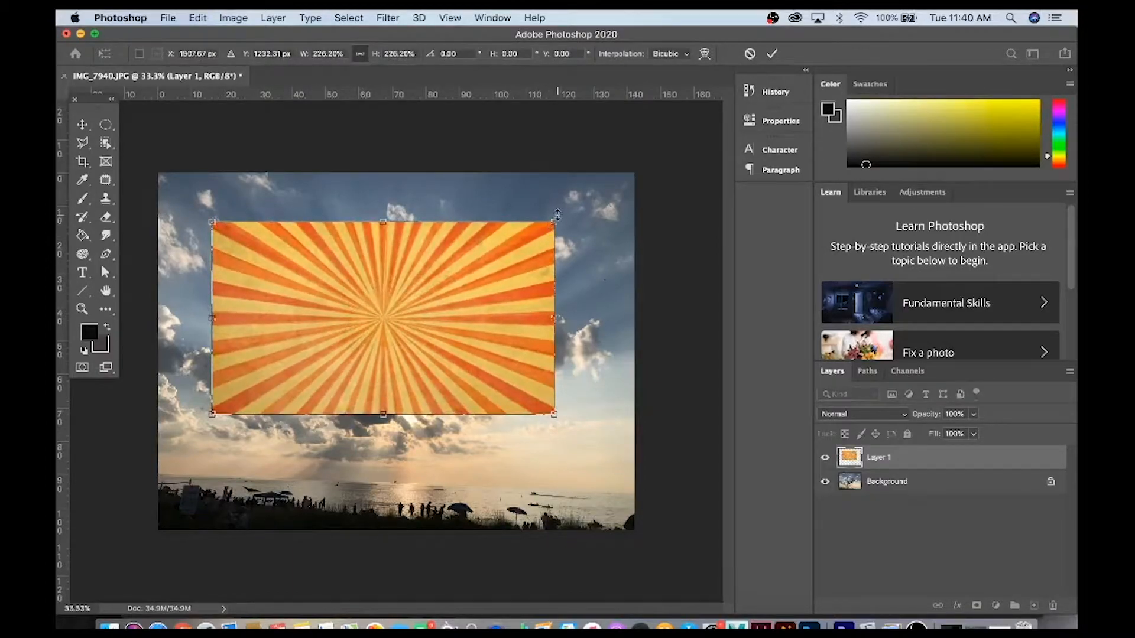
drag(557, 215, 585, 204)
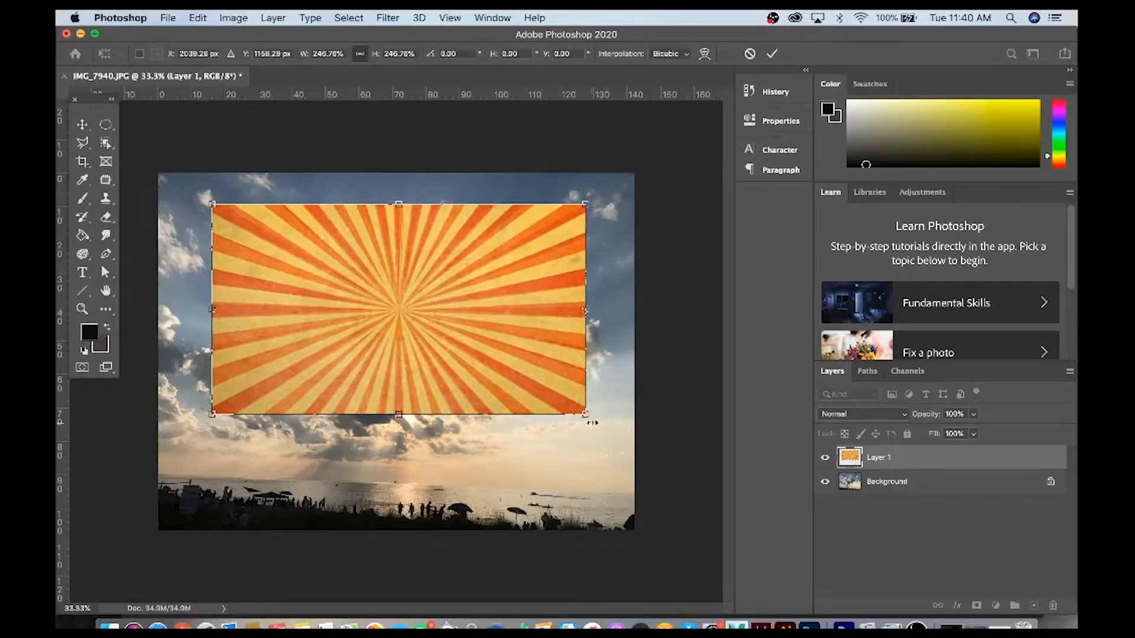
drag(595, 426, 554, 442)
drag(481, 367, 418, 381)
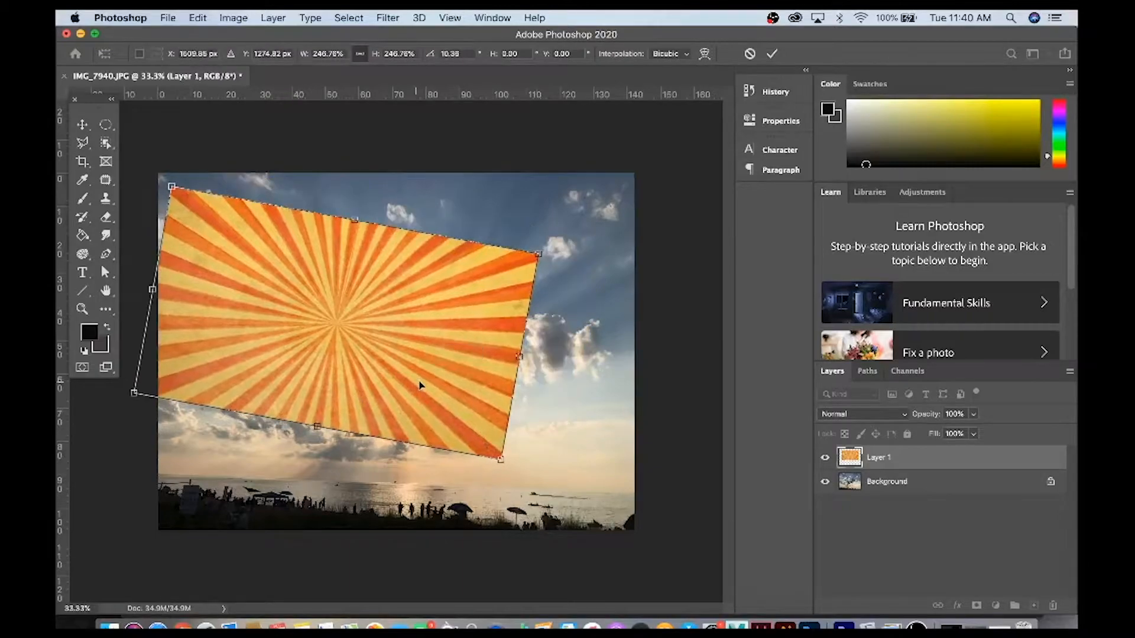
drag(501, 460, 577, 523)
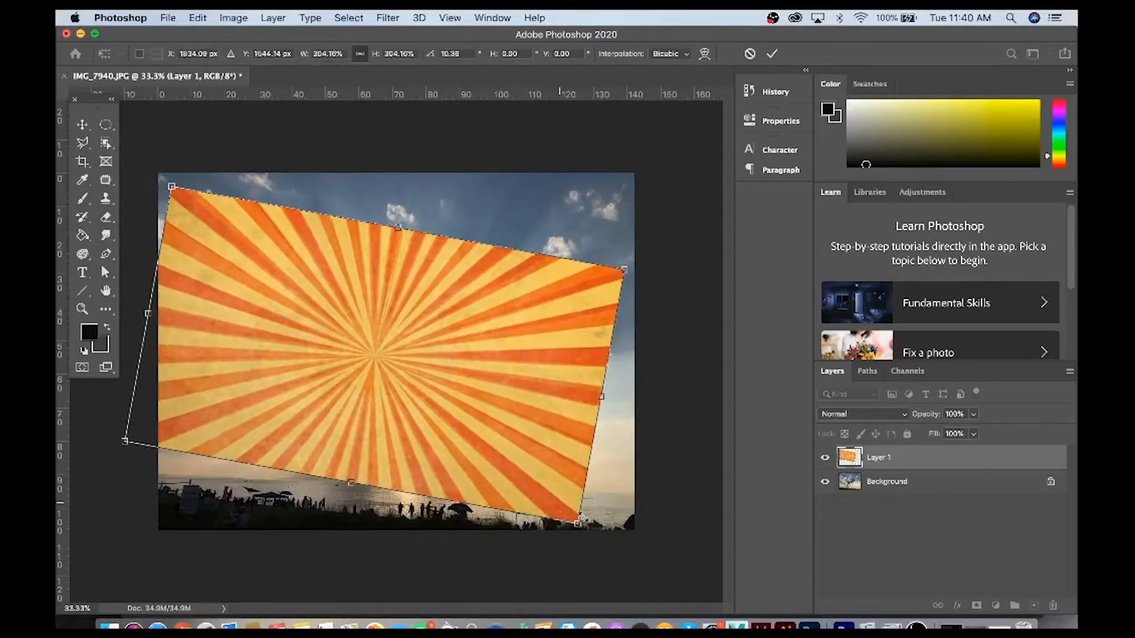
drag(633, 277, 701, 131)
key(Return)
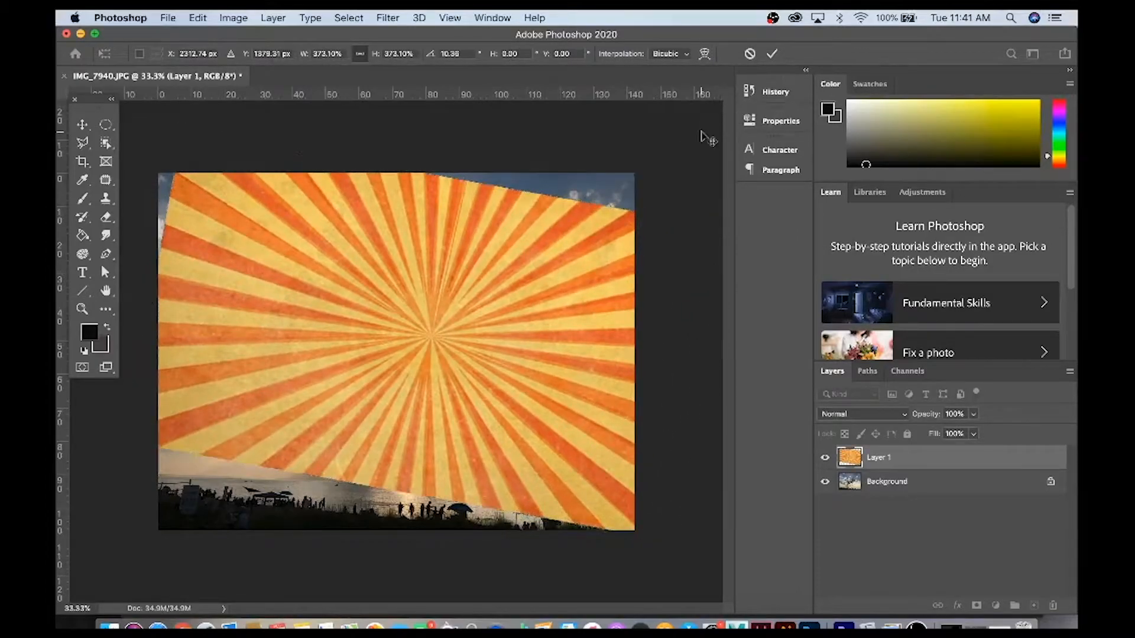
drag(462, 304, 403, 293)
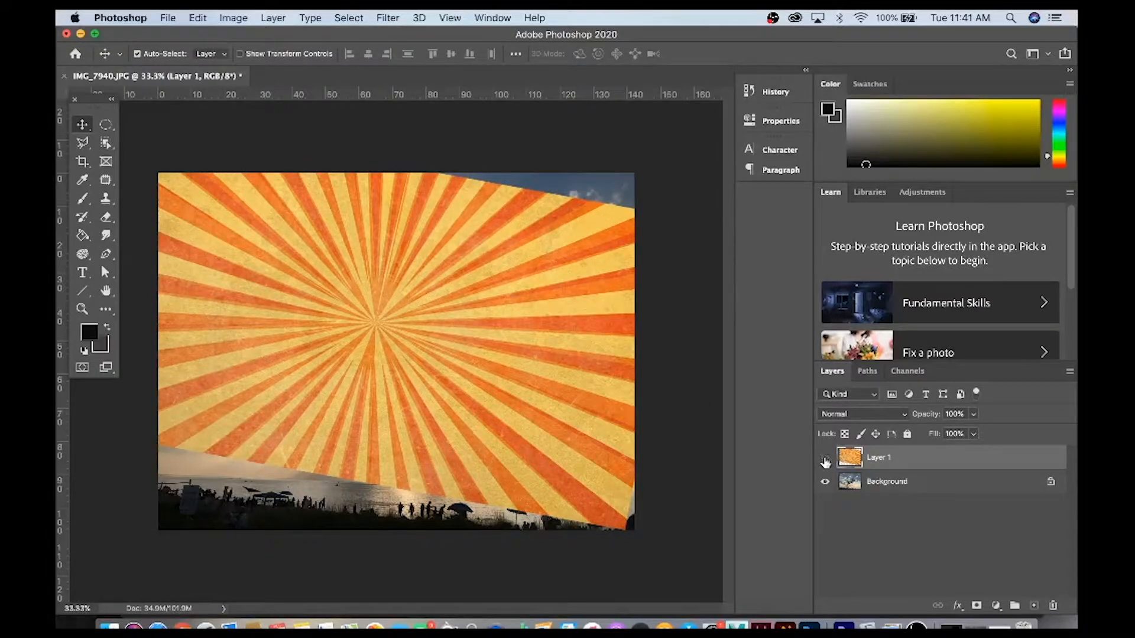
Compare the photo with and without the starburst layer by toggling the layer's visibility.
click(824, 458)
click(825, 460)
click(824, 460)
click(825, 459)
Duplicate the starburst layer twice and hide both copies.
drag(999, 462, 1033, 604)
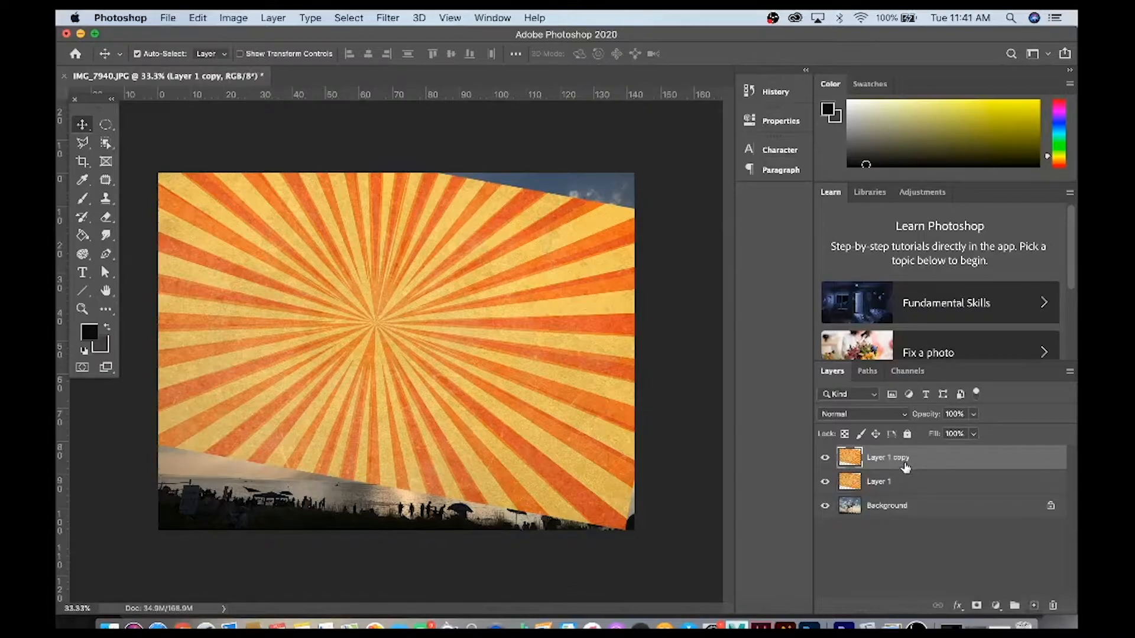
right_click(906, 468)
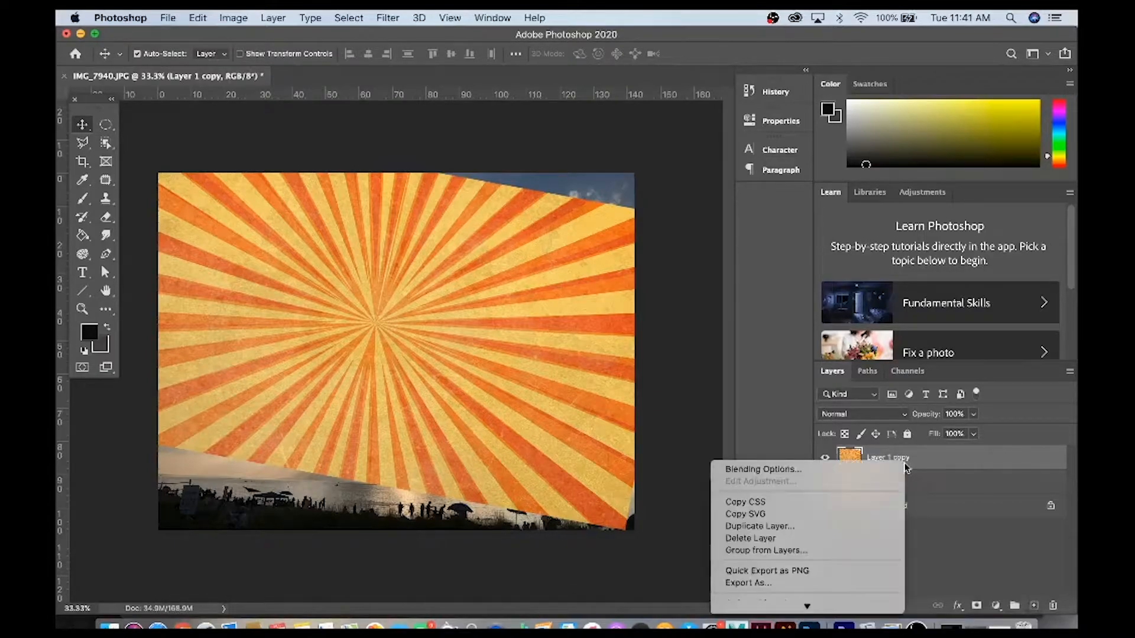
click(832, 527)
key(Return)
drag(825, 457, 826, 480)
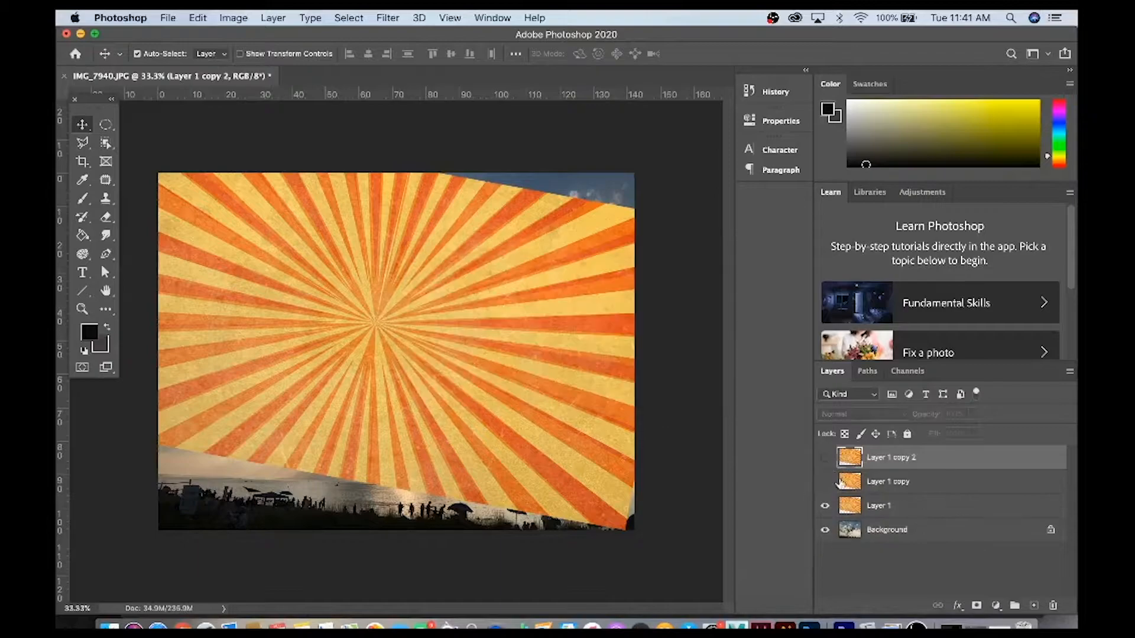
Convert the original starburst layer, Layer 1, with a Black & White adjustment, shifting Reds and Yellows for stronger contrast between the stripes.
click(876, 492)
click(871, 505)
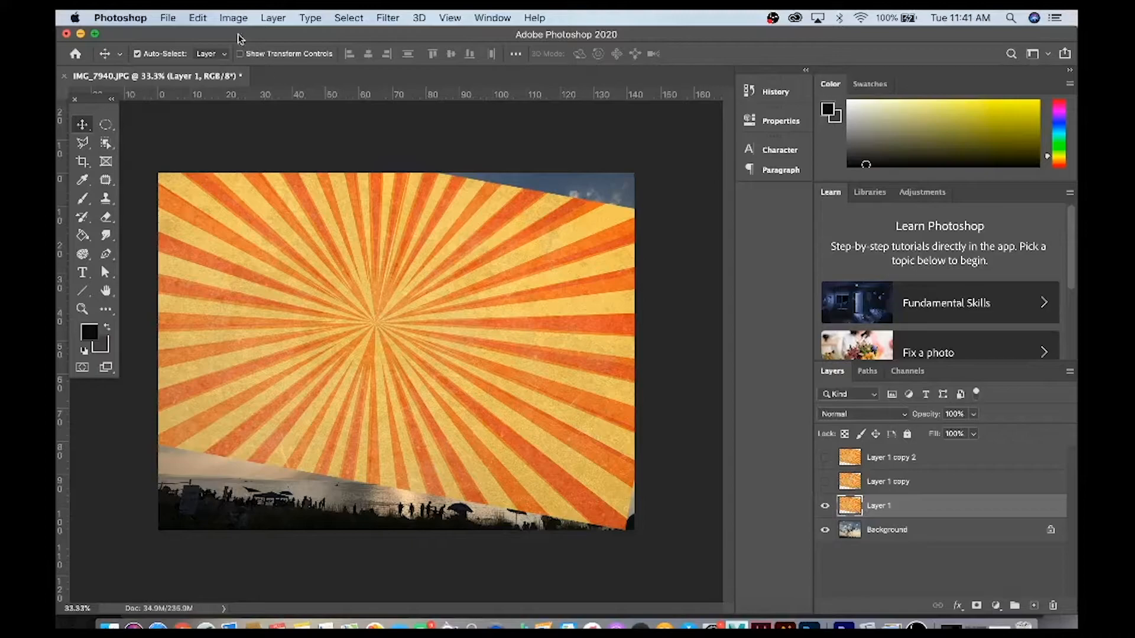
click(234, 18)
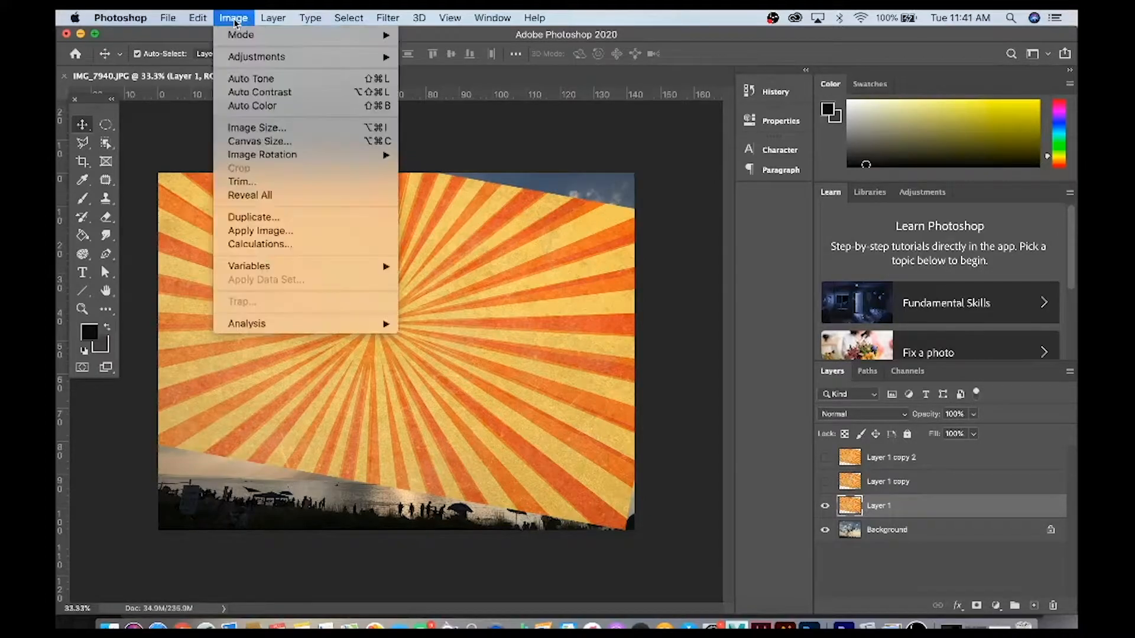
mouse_move(241, 60)
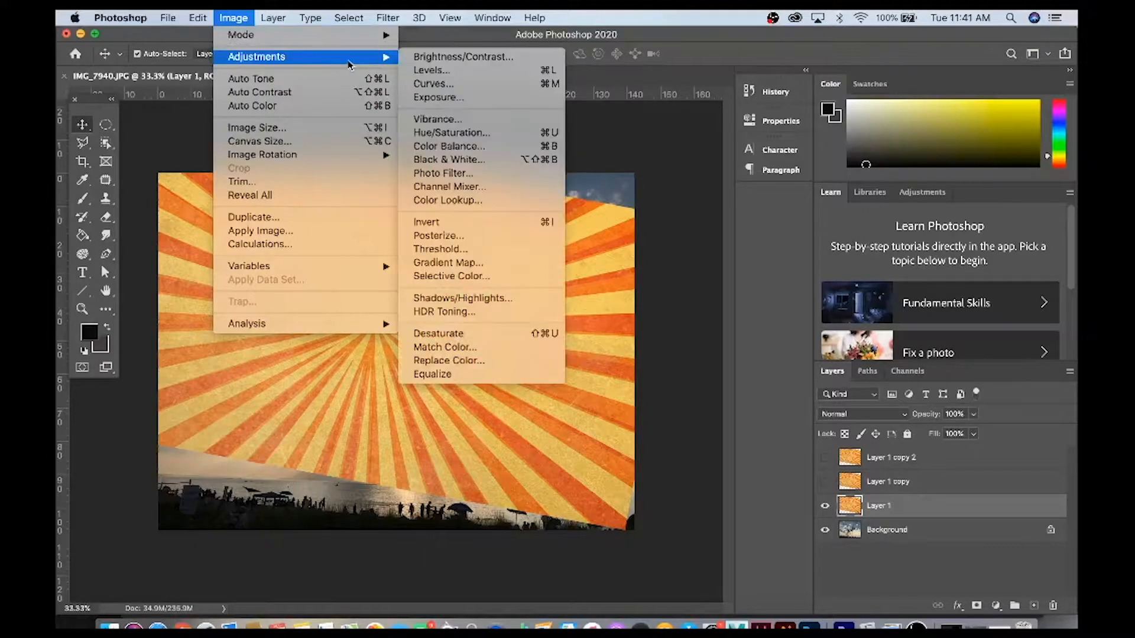
click(462, 164)
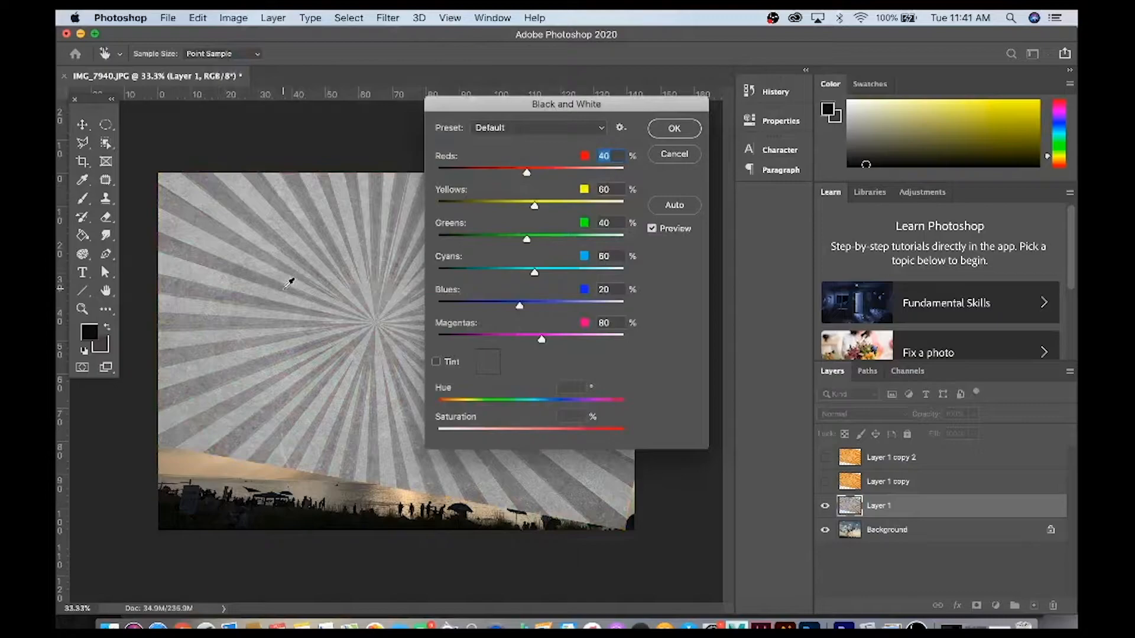
drag(526, 173, 553, 206)
click(675, 129)
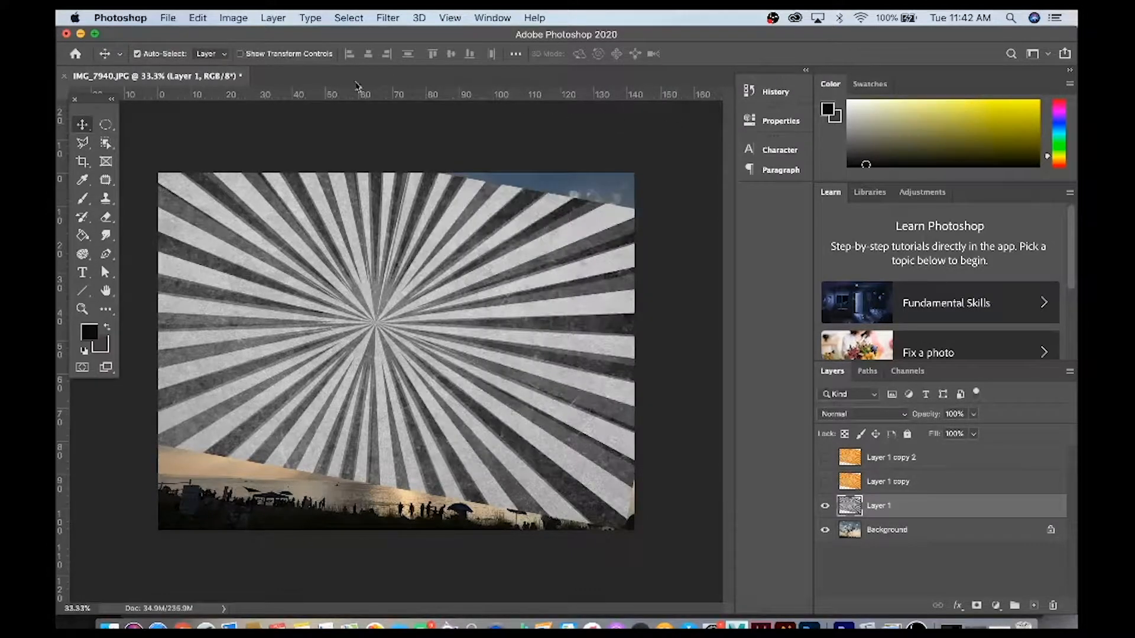
Apply a Brightness/Contrast adjustment to the black-and-white Layer 1 with brightness 62 and contrast 71.
click(234, 19)
mouse_move(238, 57)
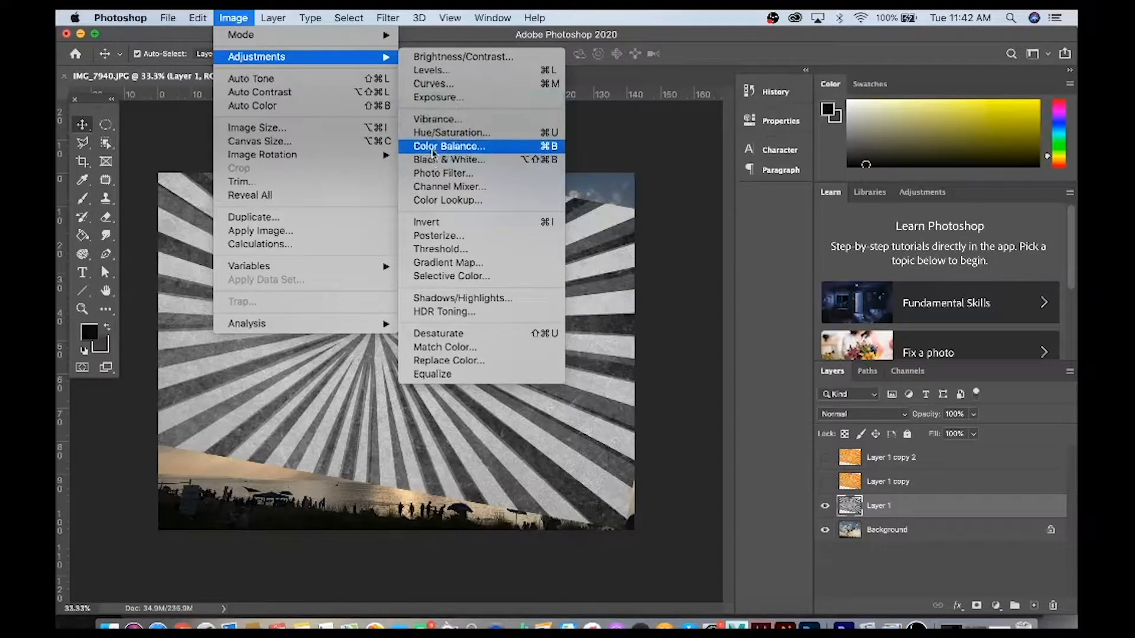
click(435, 57)
drag(533, 214, 566, 218)
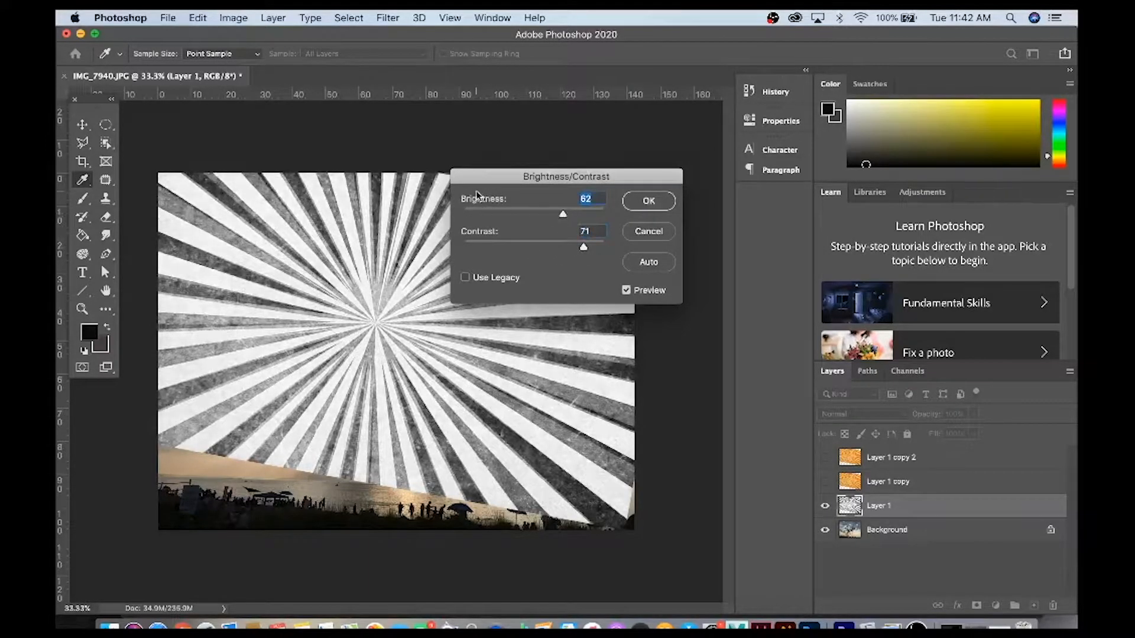
click(648, 202)
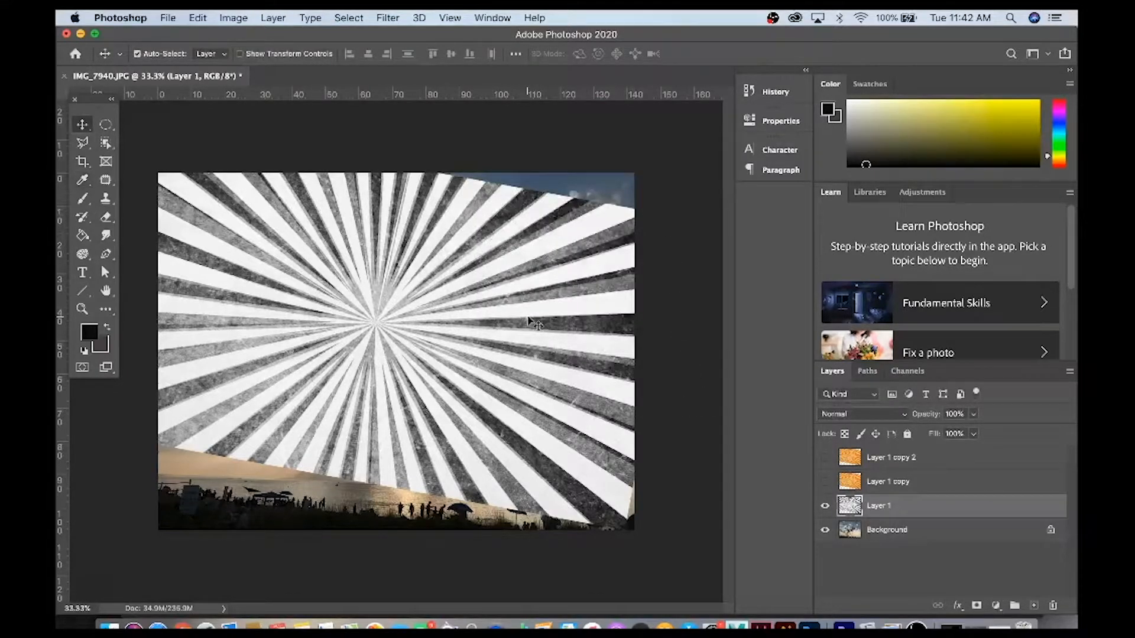
Hide Layer 1, and show and select Layer 1 copy.
click(825, 507)
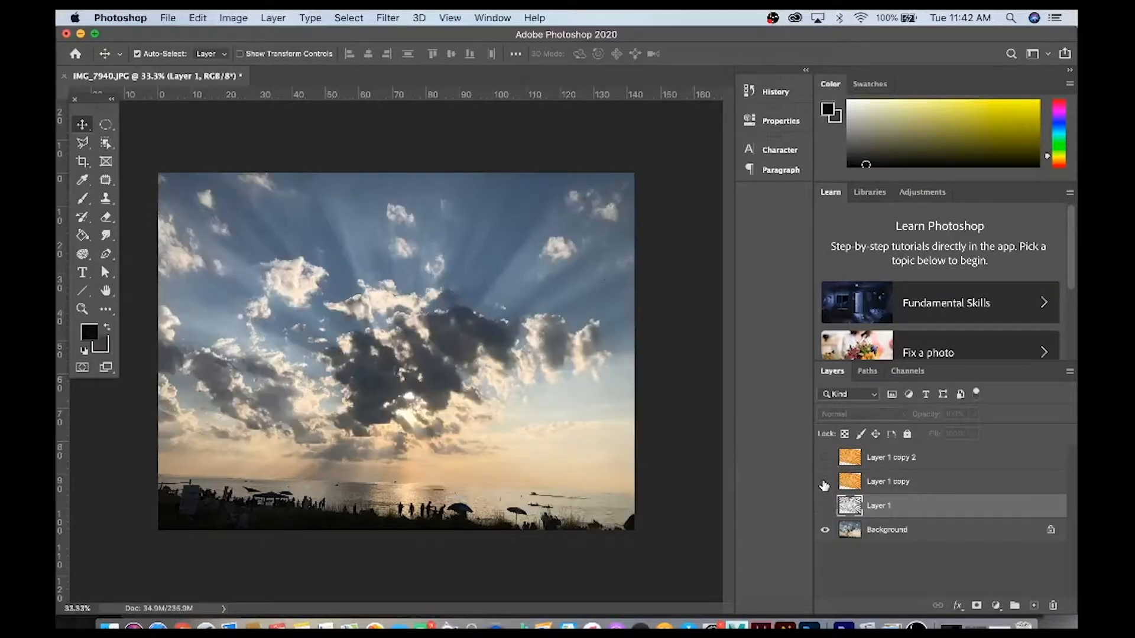
click(824, 481)
click(890, 485)
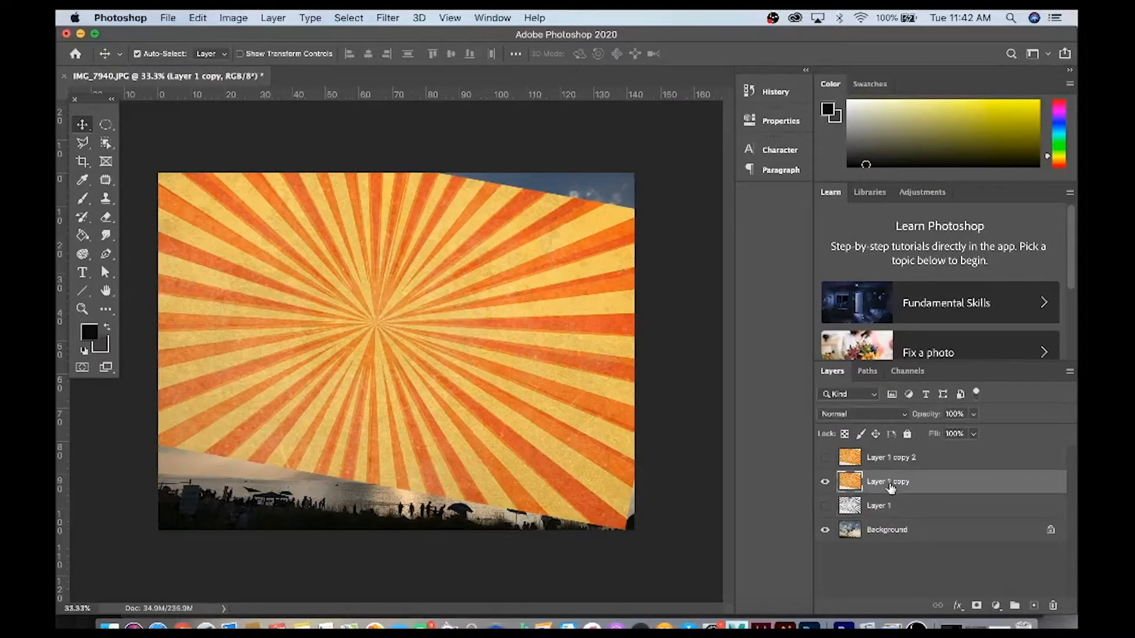
Start a Black & White adjustment on Layer 1 copy with Reds -25, Yellows 85, Greens 144, Cyans 116 and Blues 68.
click(245, 17)
mouse_move(249, 63)
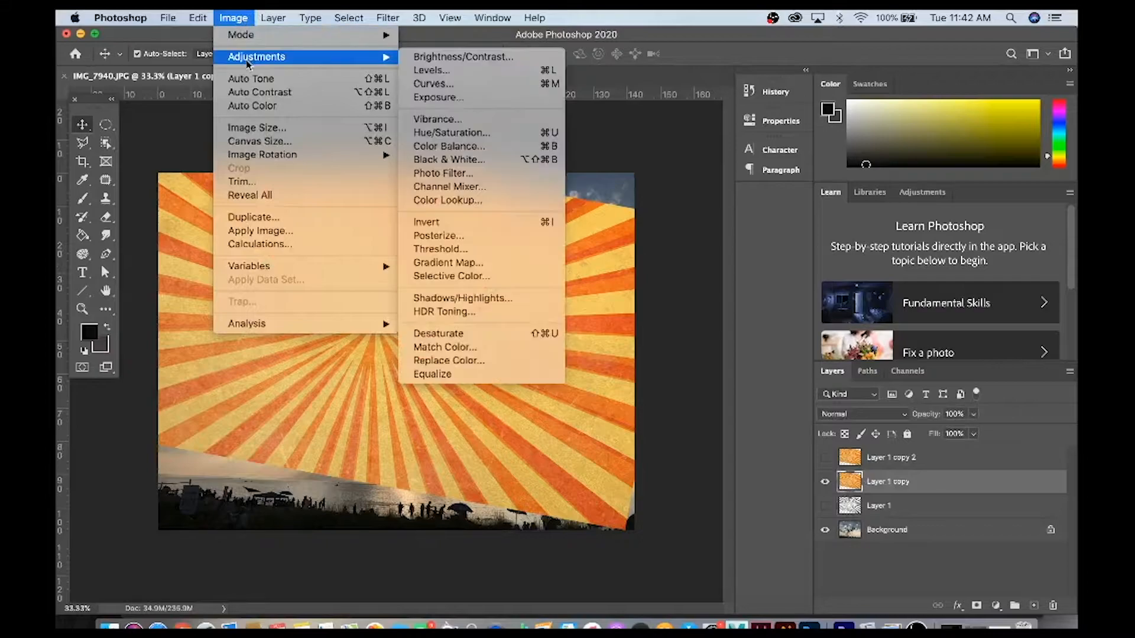
click(449, 160)
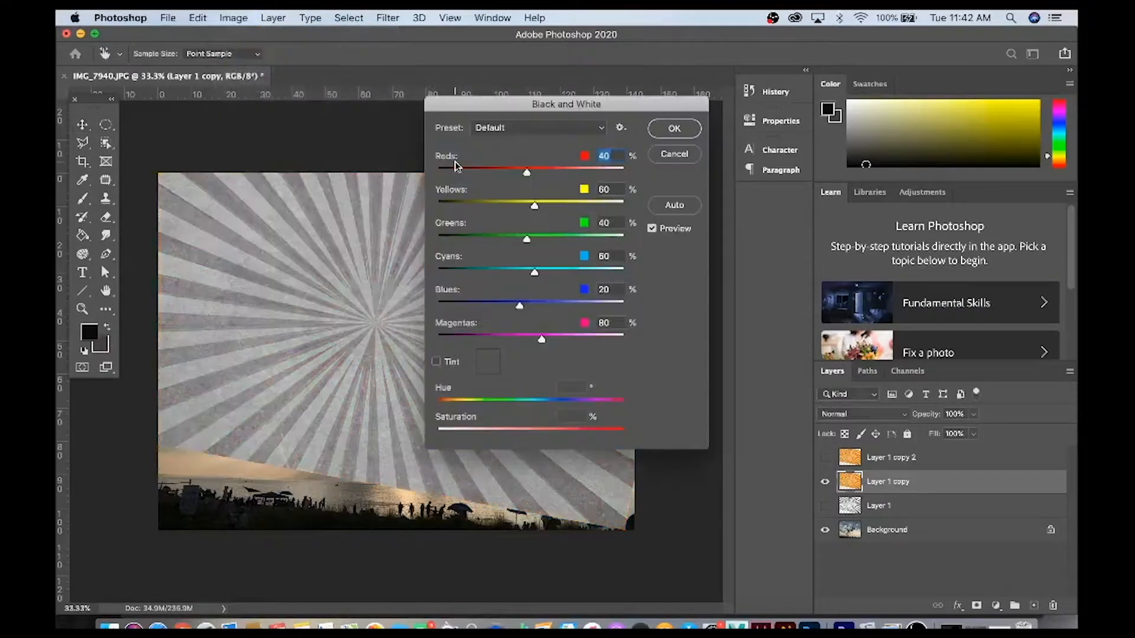
drag(539, 207, 502, 173)
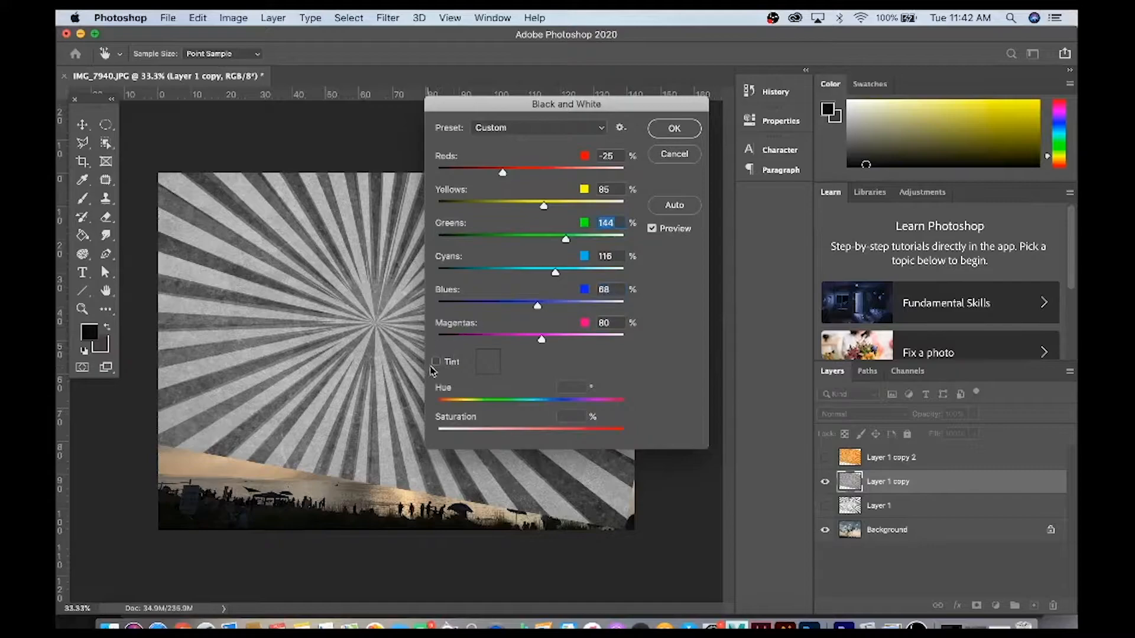
Tint the Black & White adjustment bright blue (#68baf4) and apply it to Layer 1 copy.
click(436, 363)
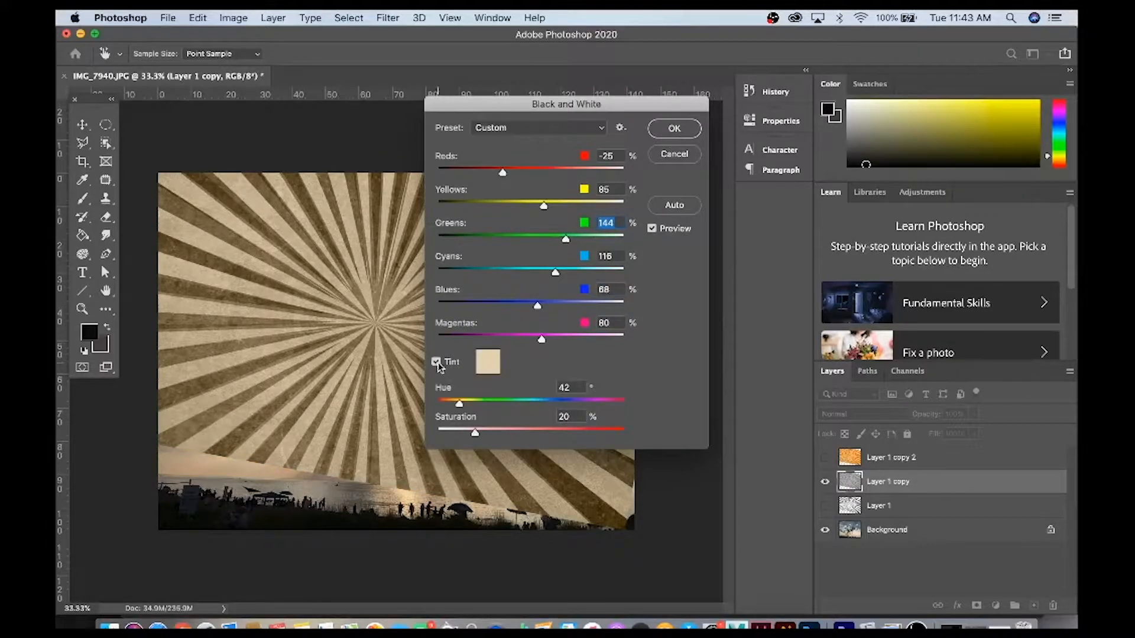
click(488, 361)
click(701, 336)
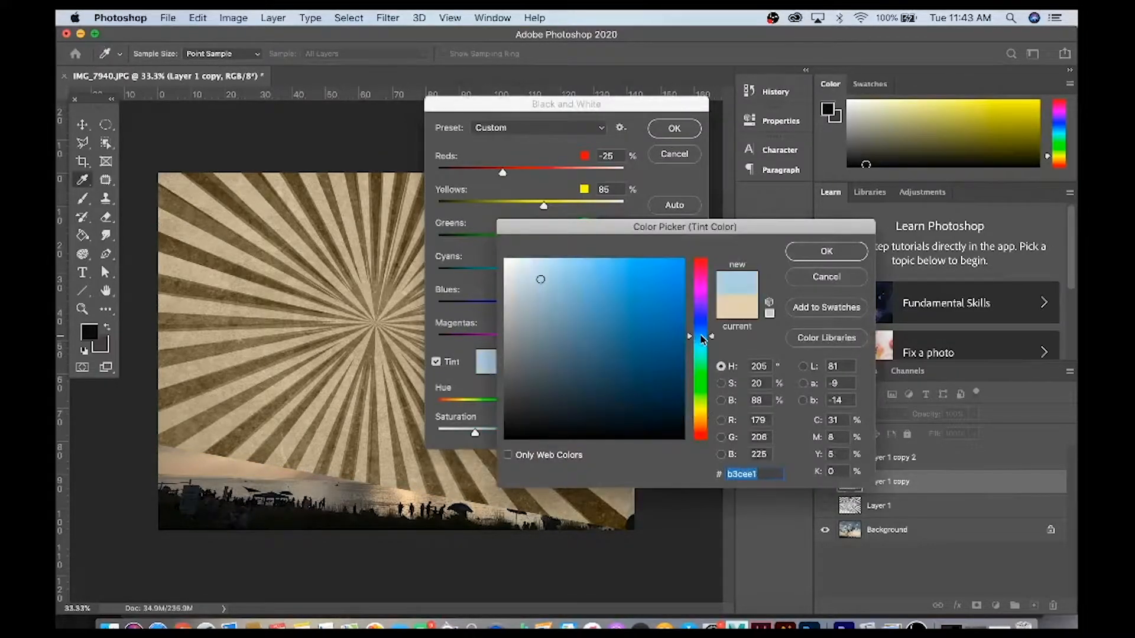
click(621, 287)
click(607, 265)
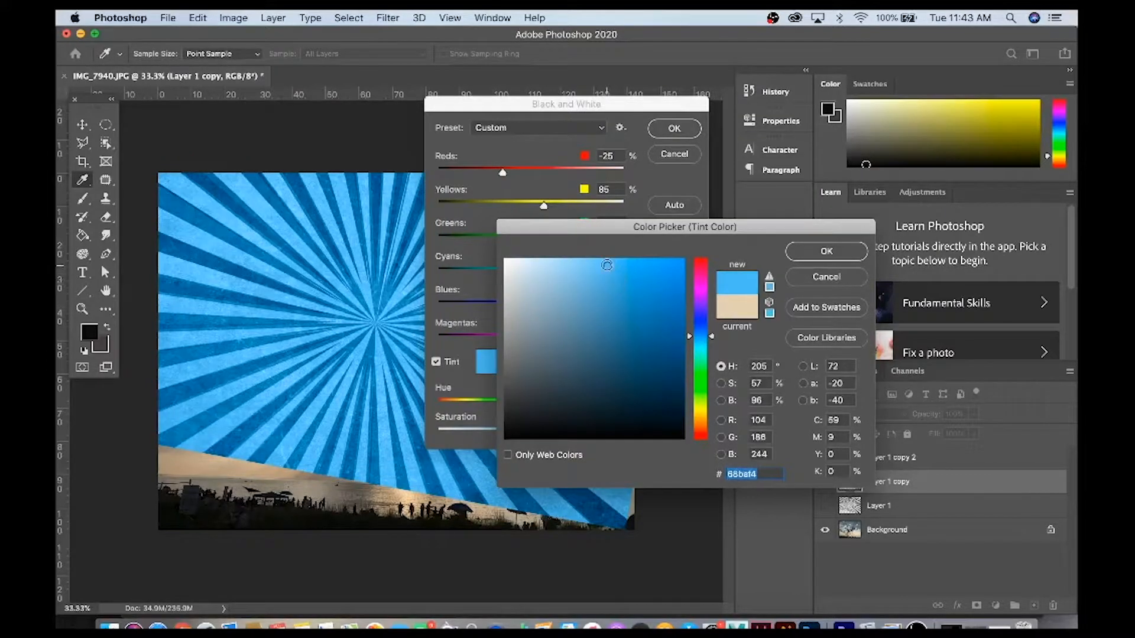
click(826, 251)
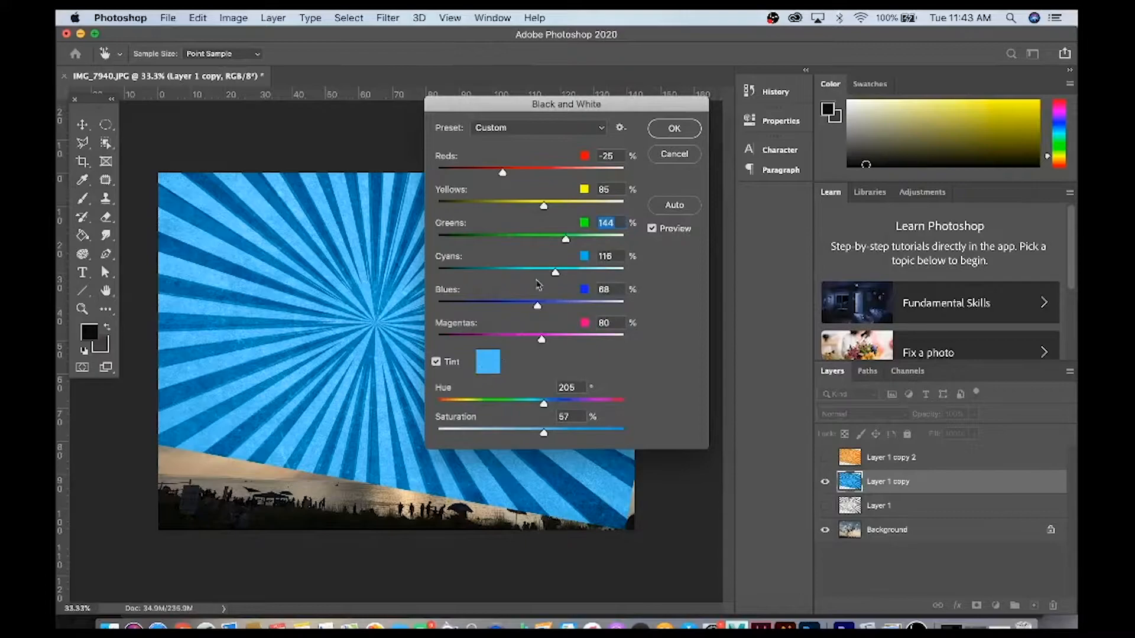
click(671, 130)
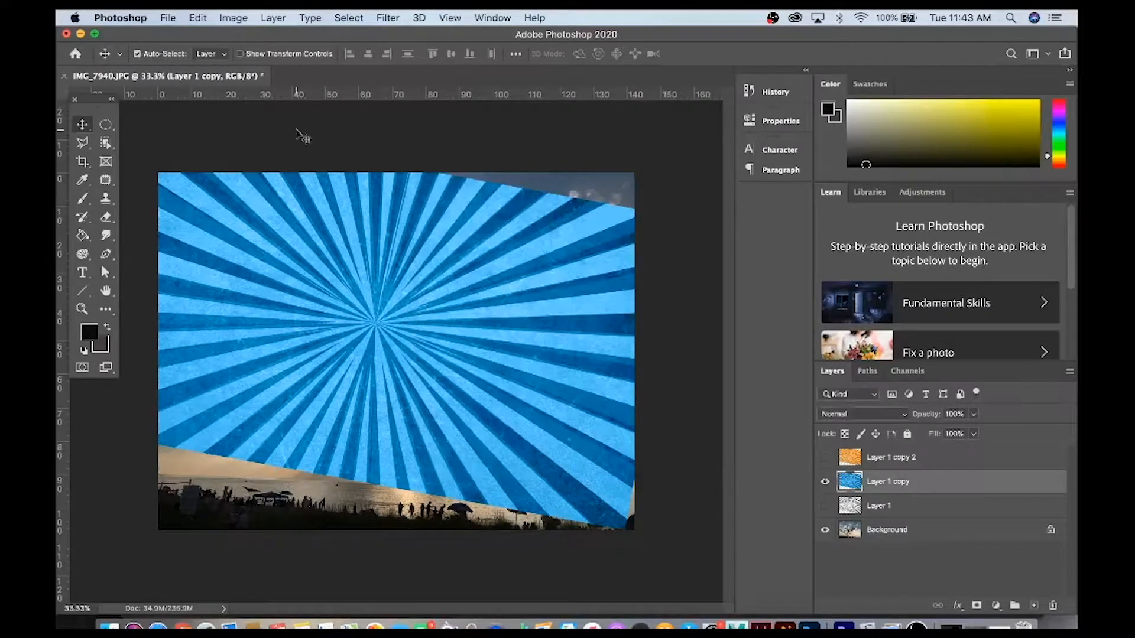
Apply Levels to the blue starburst with input levels of 33, 1.33 and 212.
click(238, 17)
mouse_move(247, 58)
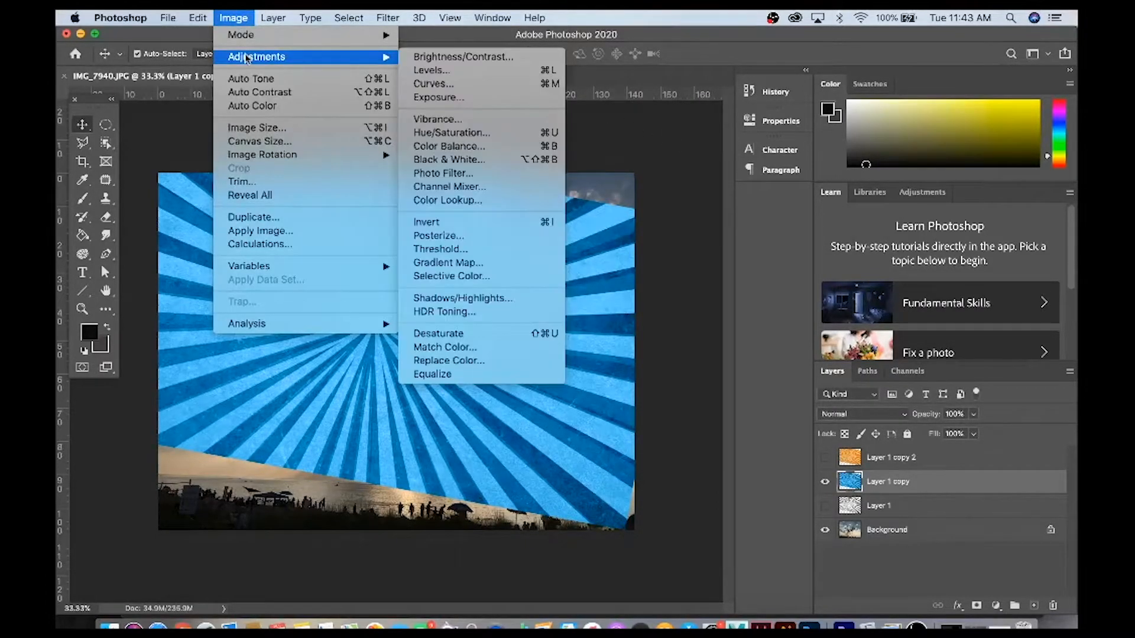
click(429, 69)
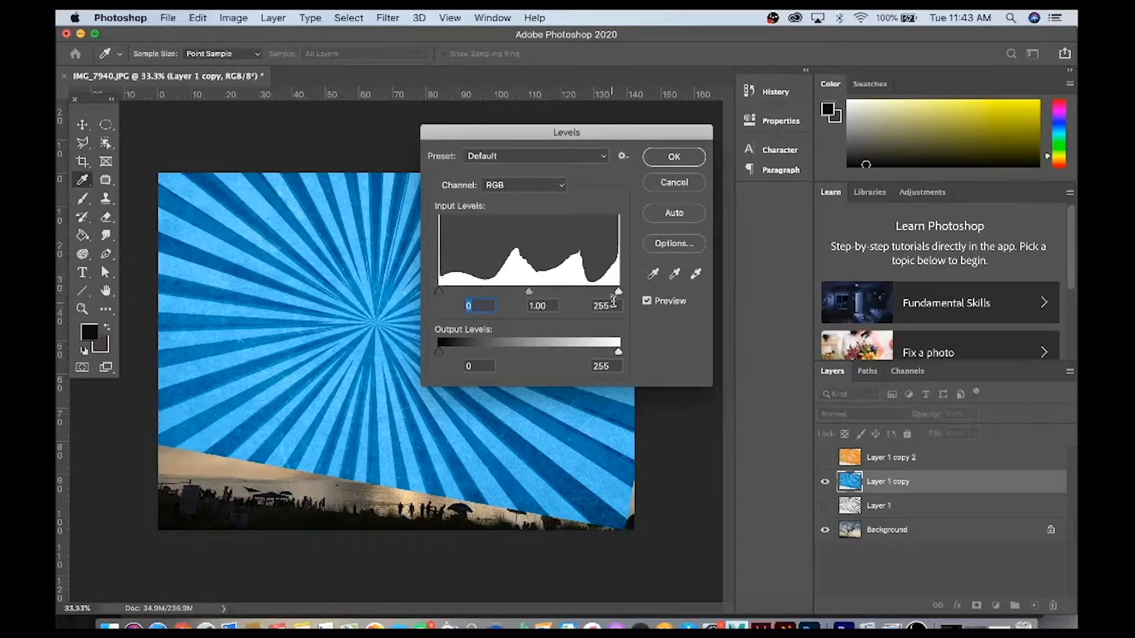
drag(439, 291, 462, 296)
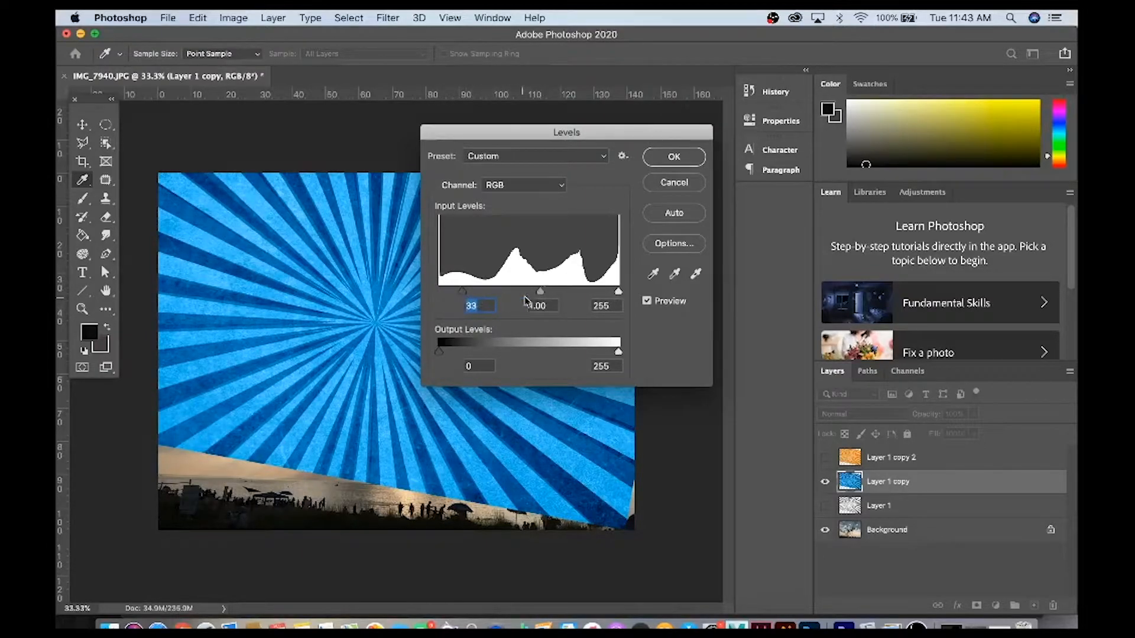
drag(539, 292, 514, 292)
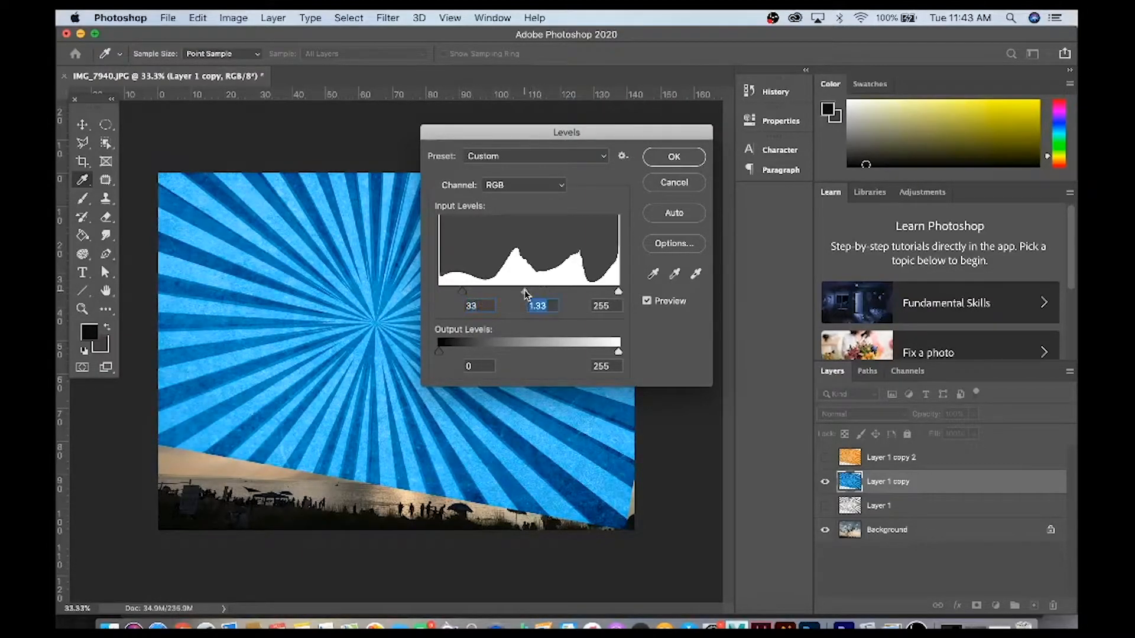
drag(618, 292, 588, 295)
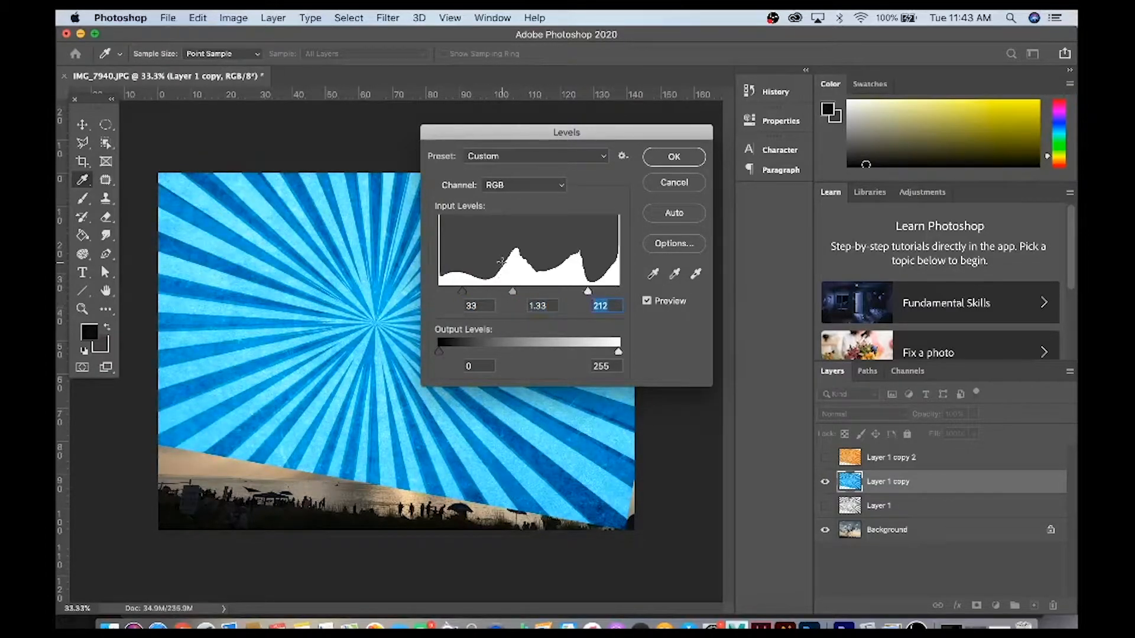
key(Return)
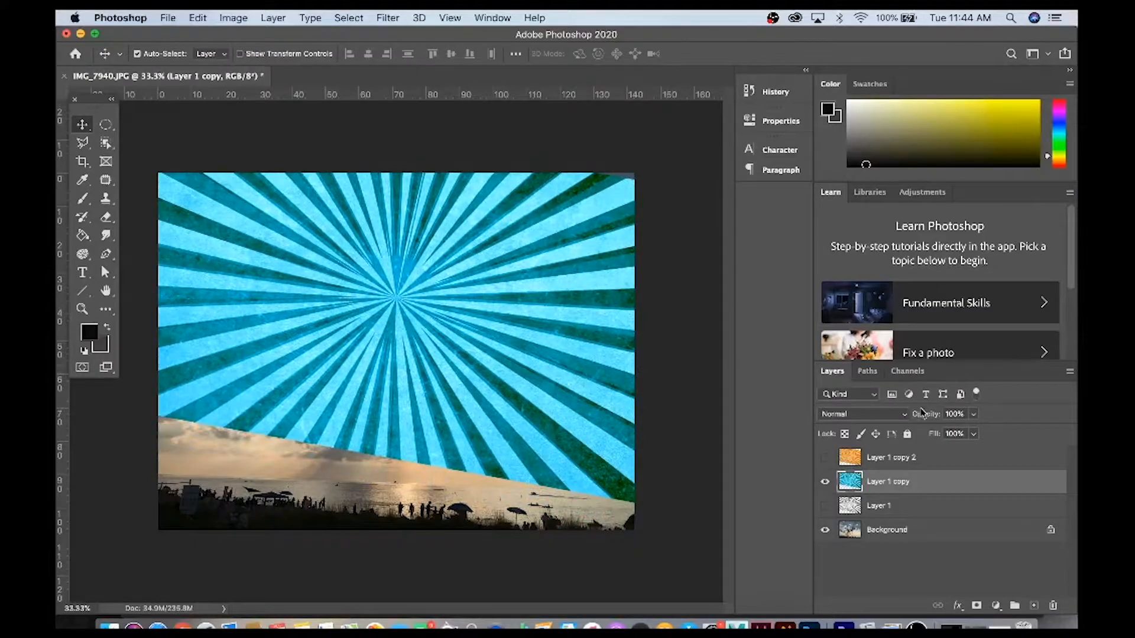
Try Layer 1 copy at 49% opacity and return it to 100%.
click(972, 415)
drag(972, 421, 941, 436)
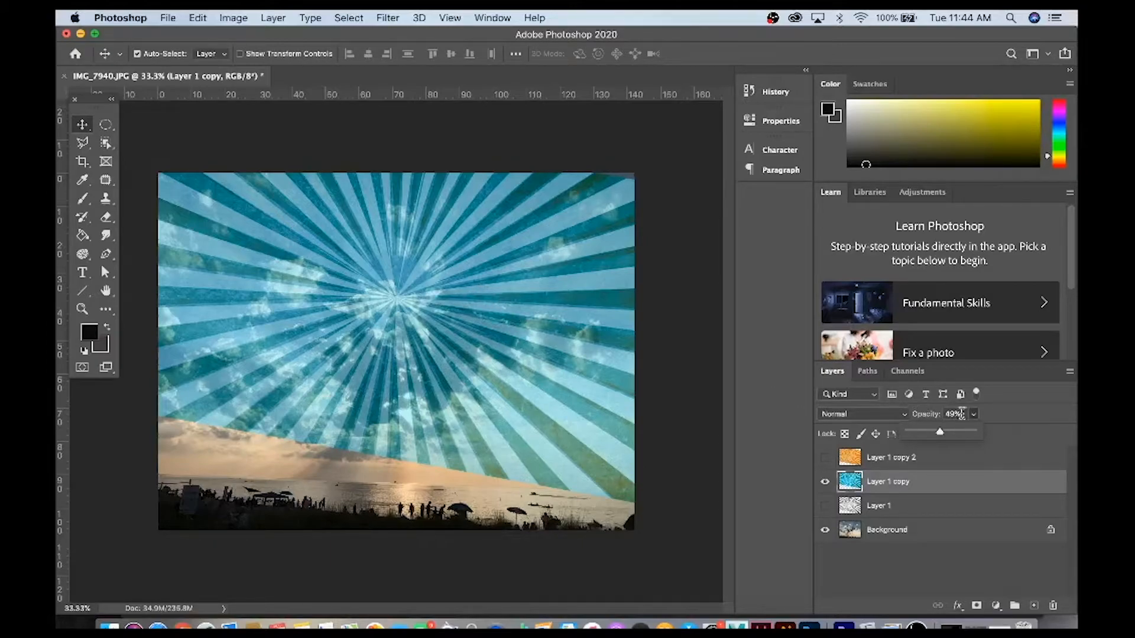
click(976, 432)
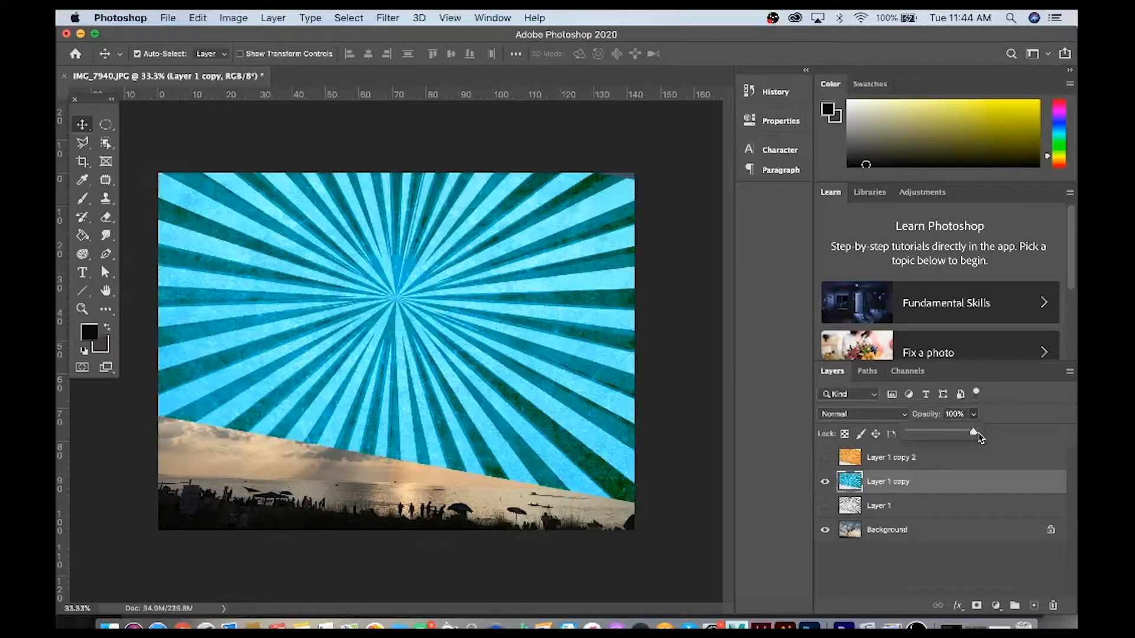
Blend Layer 1 copy in Screen mode at 62% opacity and shift the starburst up and to the right over the sky.
click(884, 414)
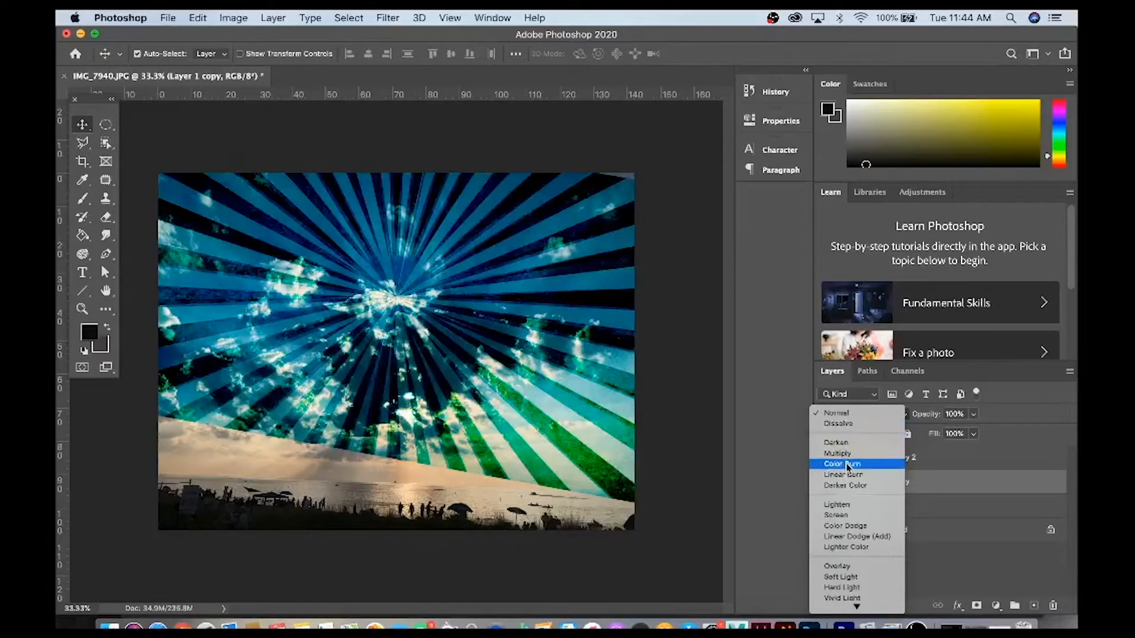
click(849, 515)
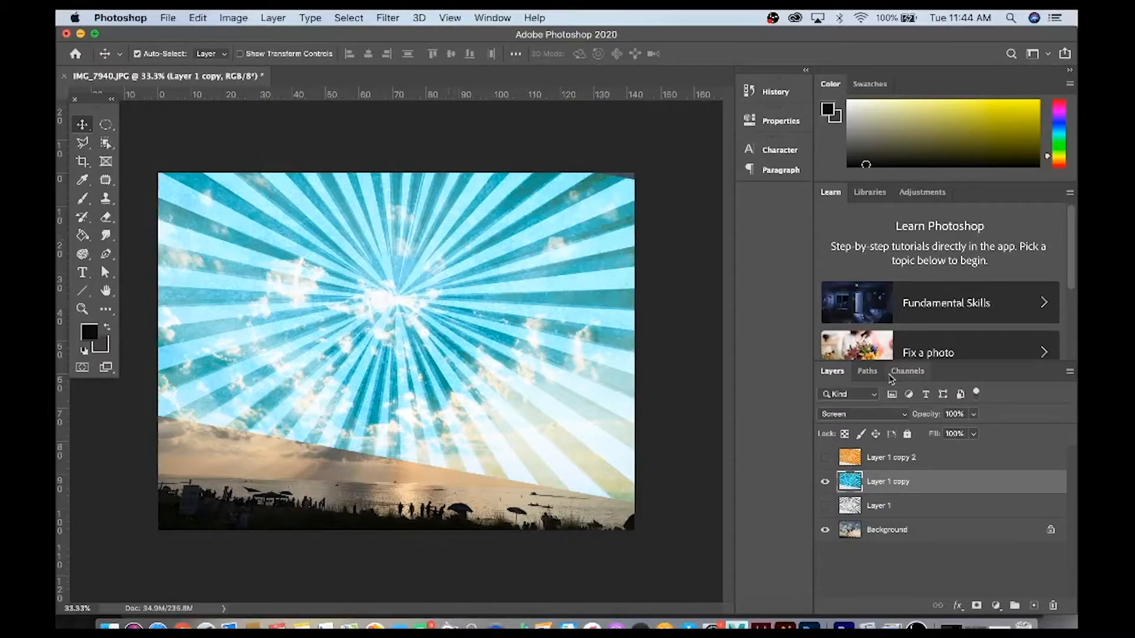
click(973, 414)
drag(954, 436, 949, 435)
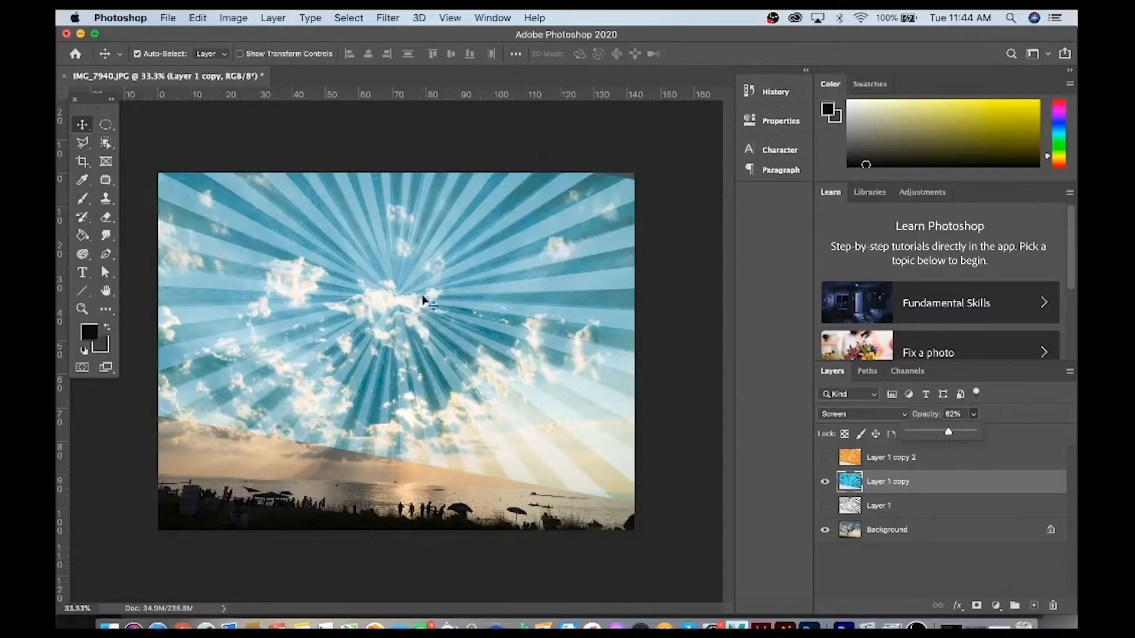
drag(398, 306, 423, 274)
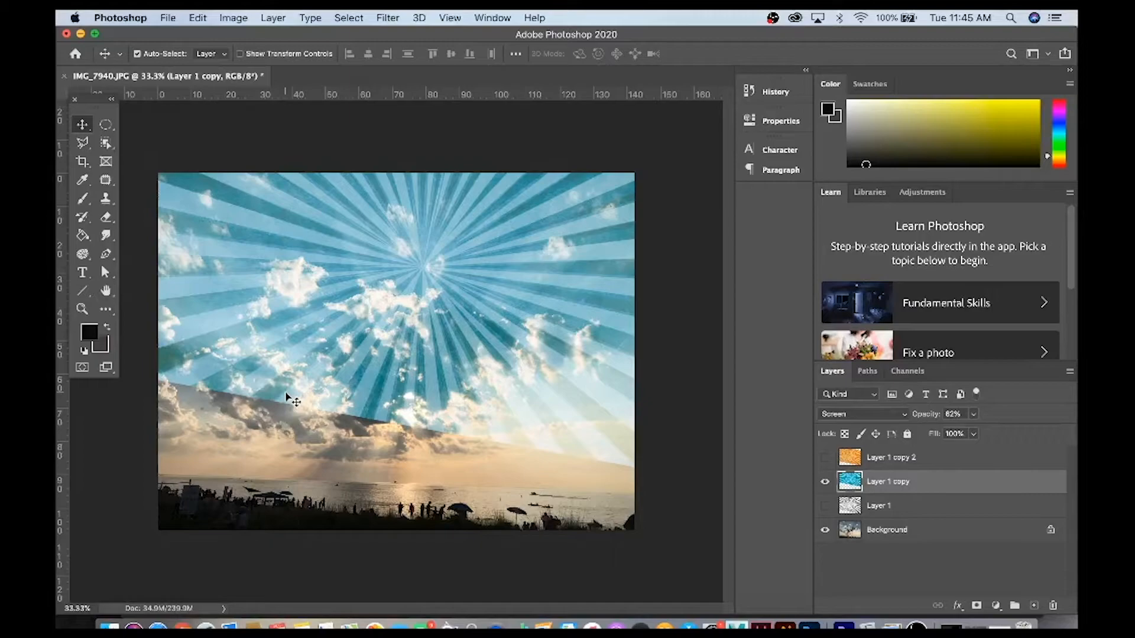
Set up the Eraser with the Soft Round brush, a size of about 600 px and 46% opacity.
click(109, 222)
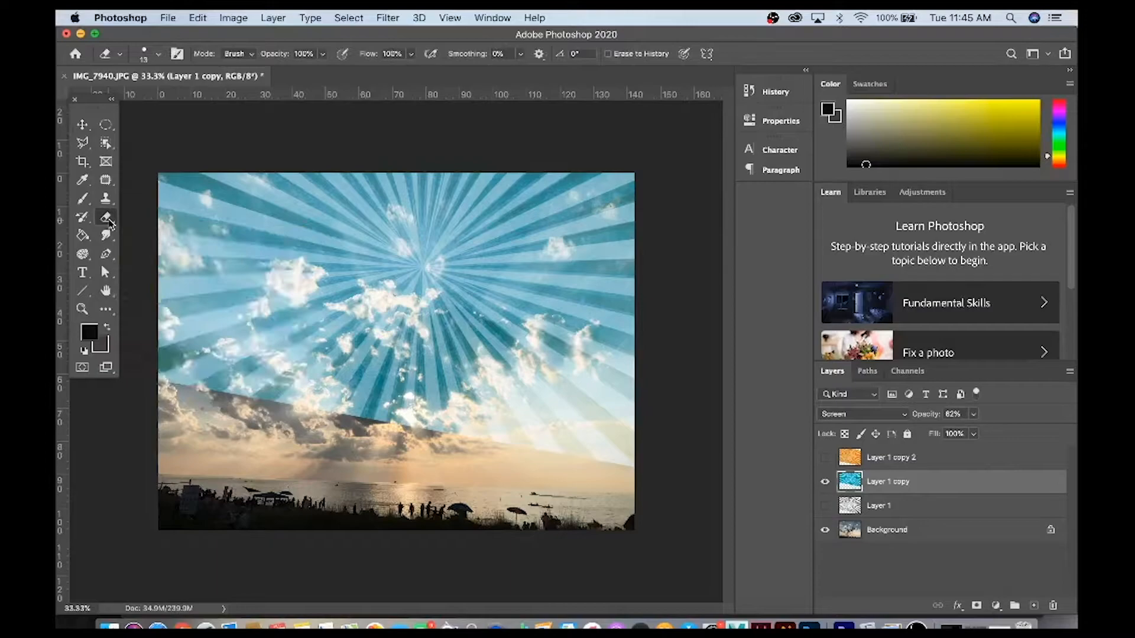
click(321, 54)
drag(305, 77, 289, 77)
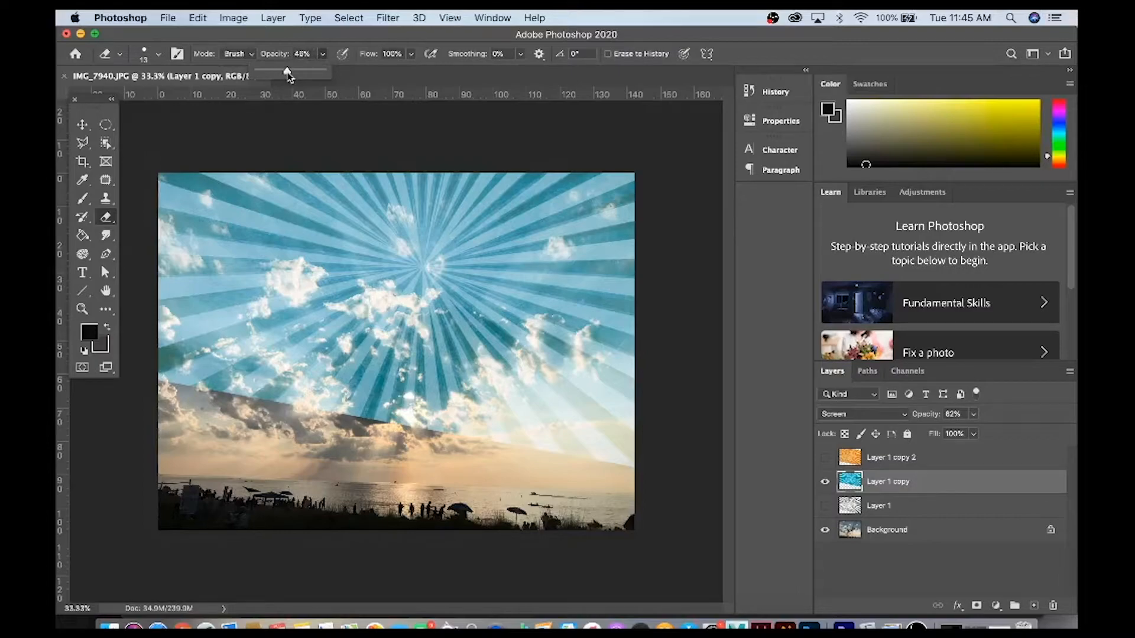
click(120, 55)
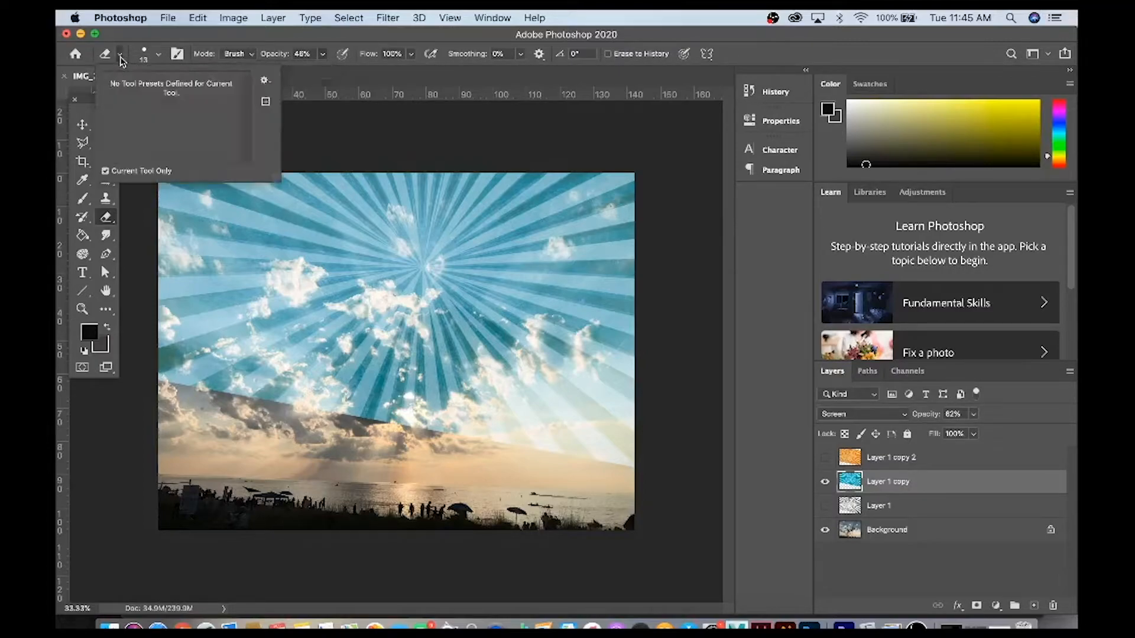
click(159, 56)
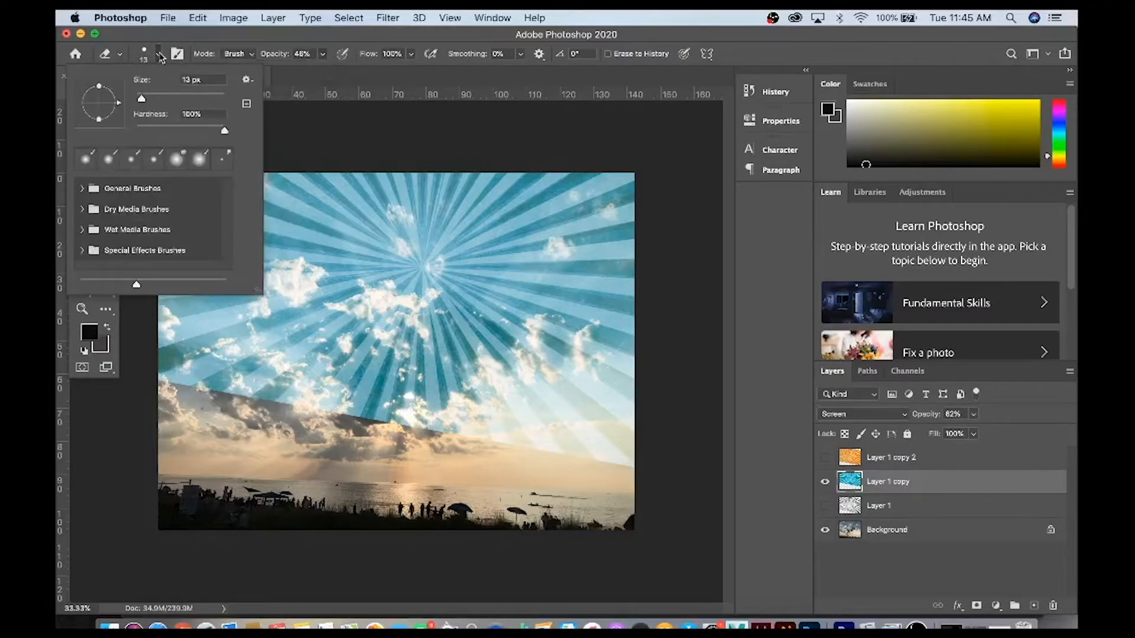
click(82, 188)
click(120, 215)
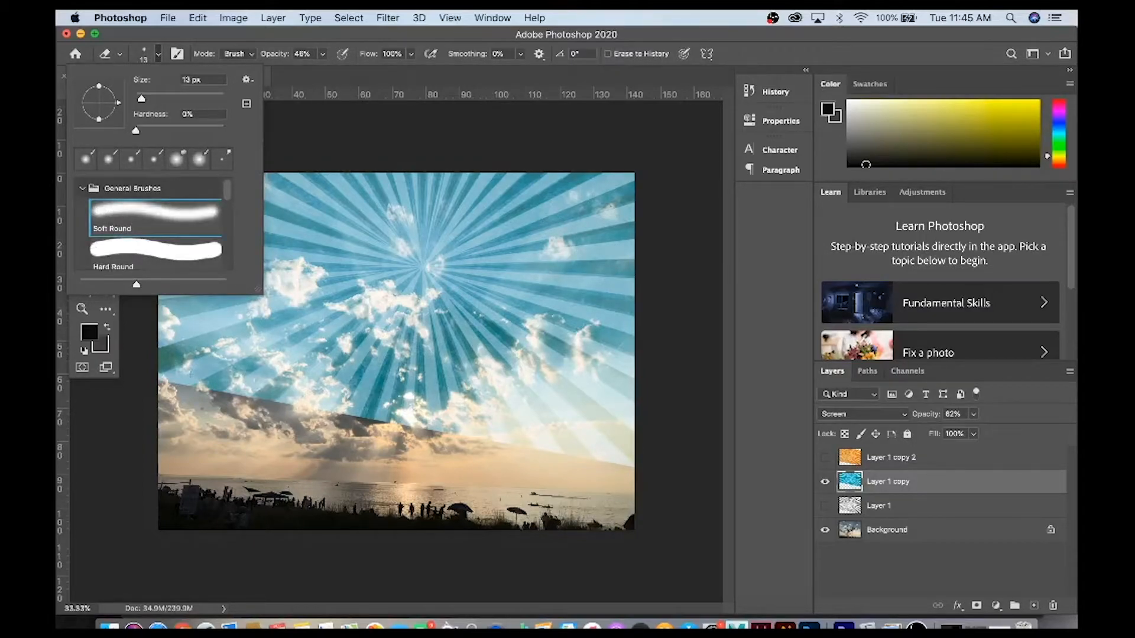
mouse_move(144, 102)
mouse_down()
mouse_move(185, 101)
mouse_move(157, 101)
mouse_move(171, 104)
mouse_up()
key(Return)
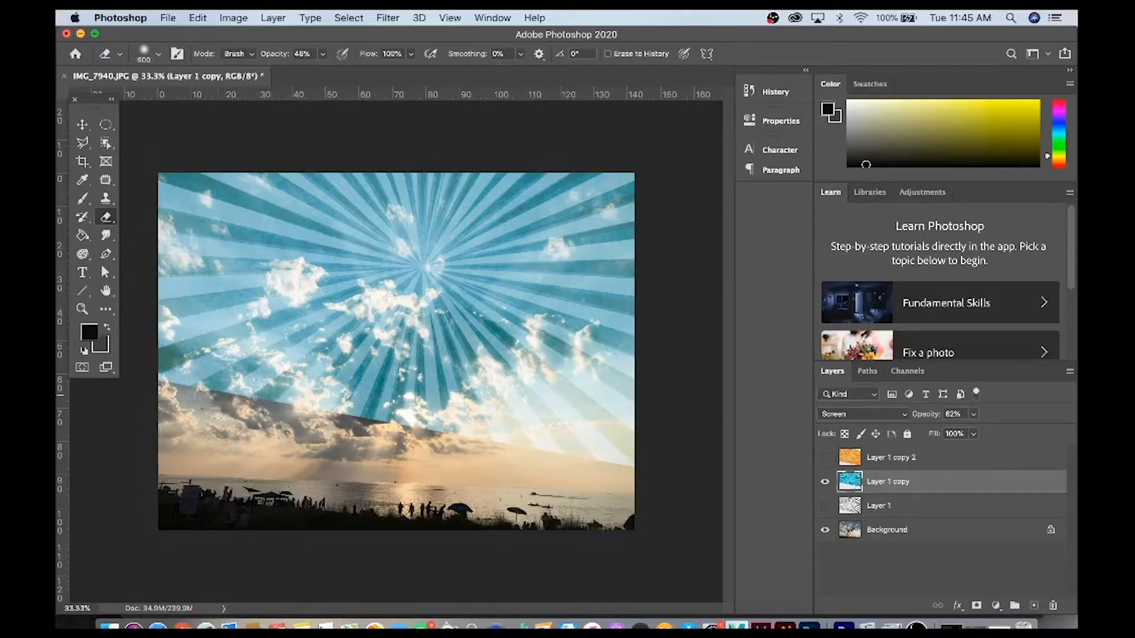
Softly erase the lower edge of the starburst along the clouds and horizon with the brush at 800 px.
mouse_move(218, 395)
mouse_down()
mouse_move(369, 427)
mouse_move(220, 408)
mouse_move(275, 408)
mouse_move(239, 417)
mouse_move(248, 423)
mouse_move(272, 415)
mouse_up()
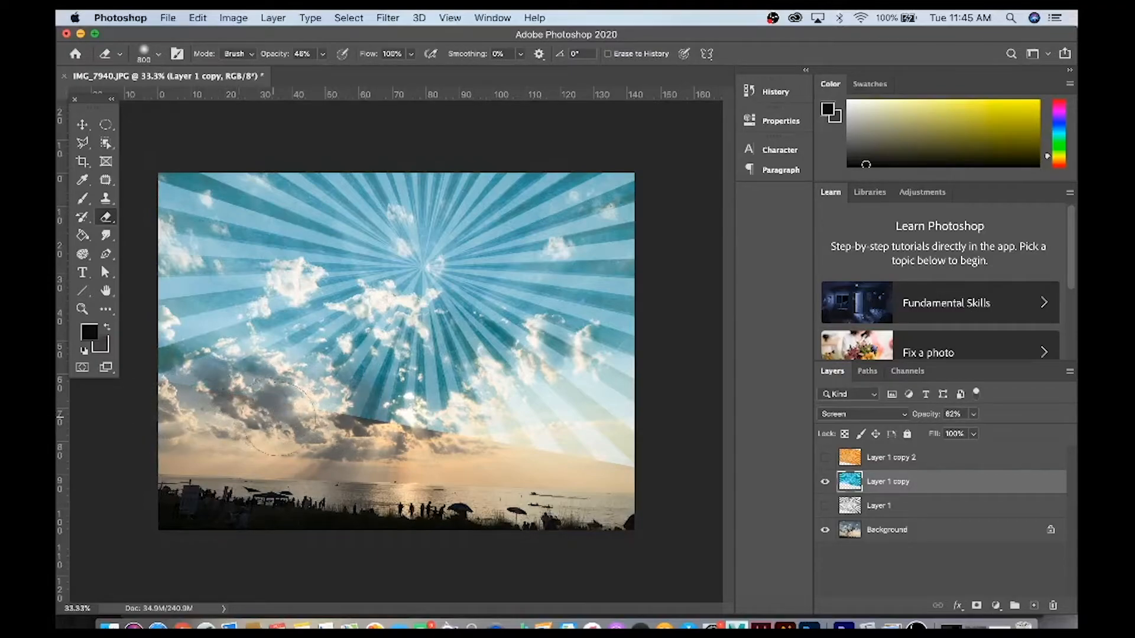
mouse_move(349, 423)
mouse_down()
mouse_move(483, 436)
mouse_move(384, 432)
mouse_up()
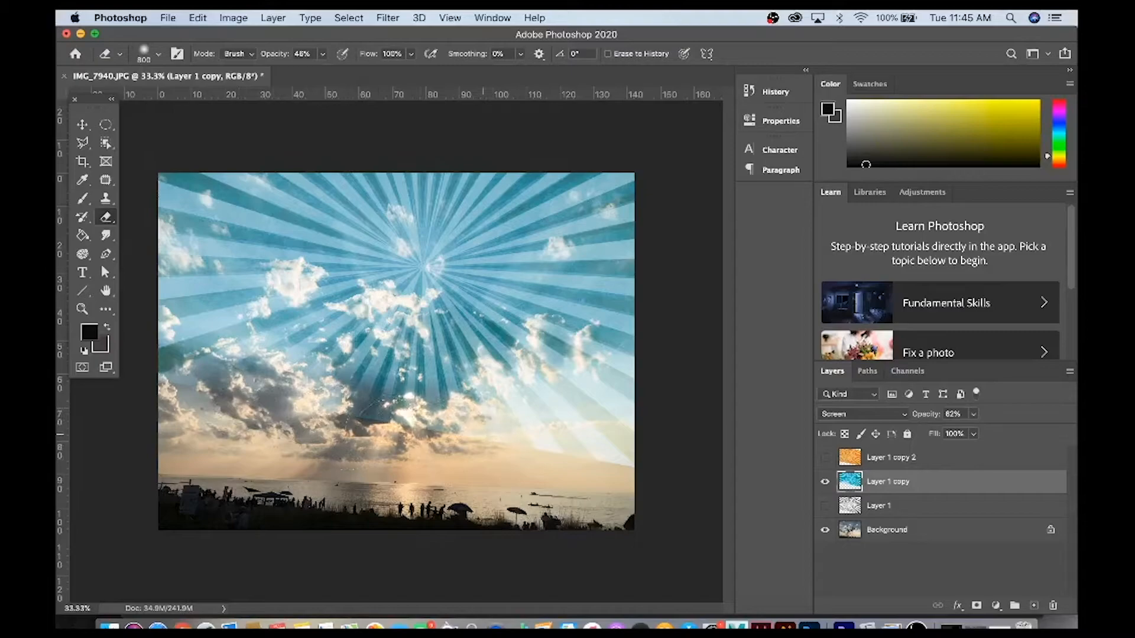
mouse_move(495, 456)
mouse_down()
mouse_move(604, 463)
mouse_move(633, 439)
mouse_move(515, 452)
mouse_up()
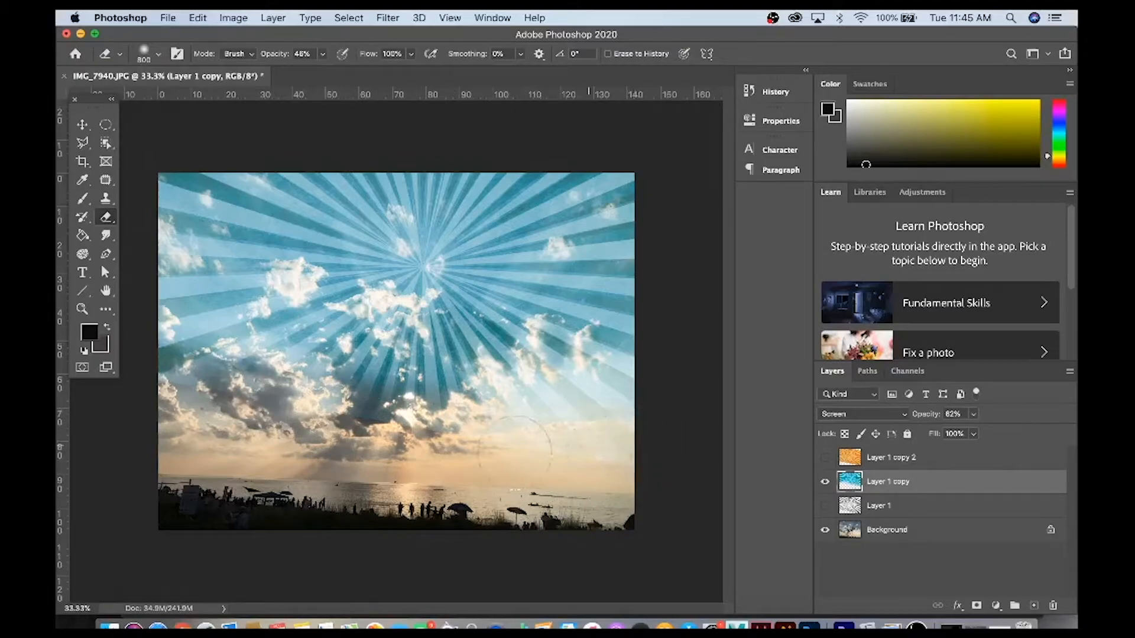
Set the Eraser opacity to about 86% and remove the remaining starburst along the lower clouds and horizon.
click(322, 54)
drag(329, 69, 349, 71)
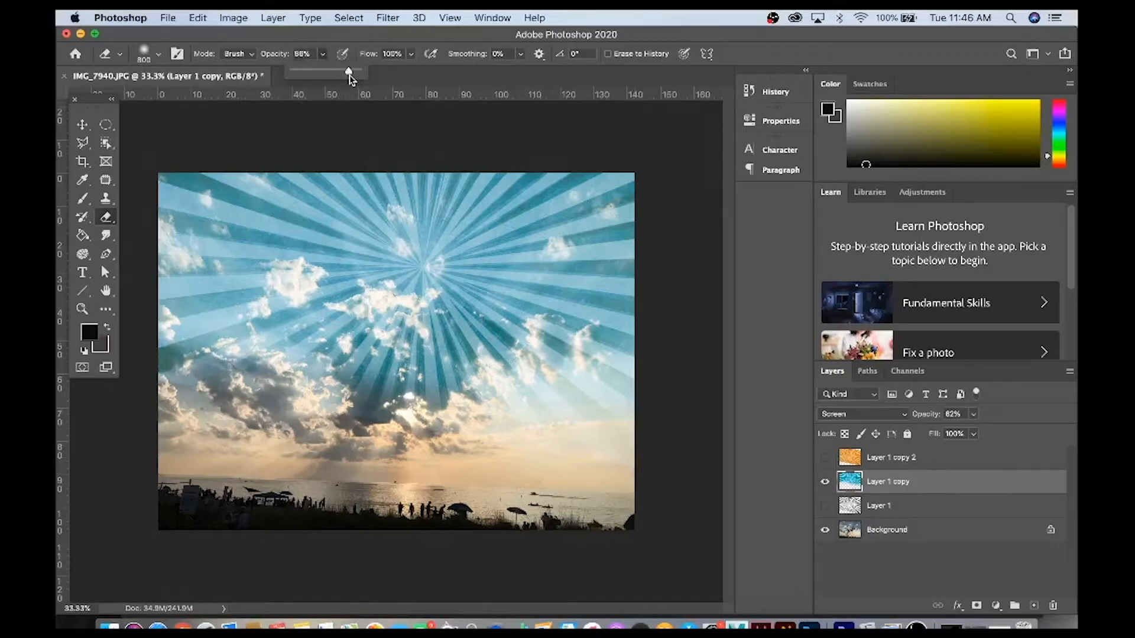
click(624, 475)
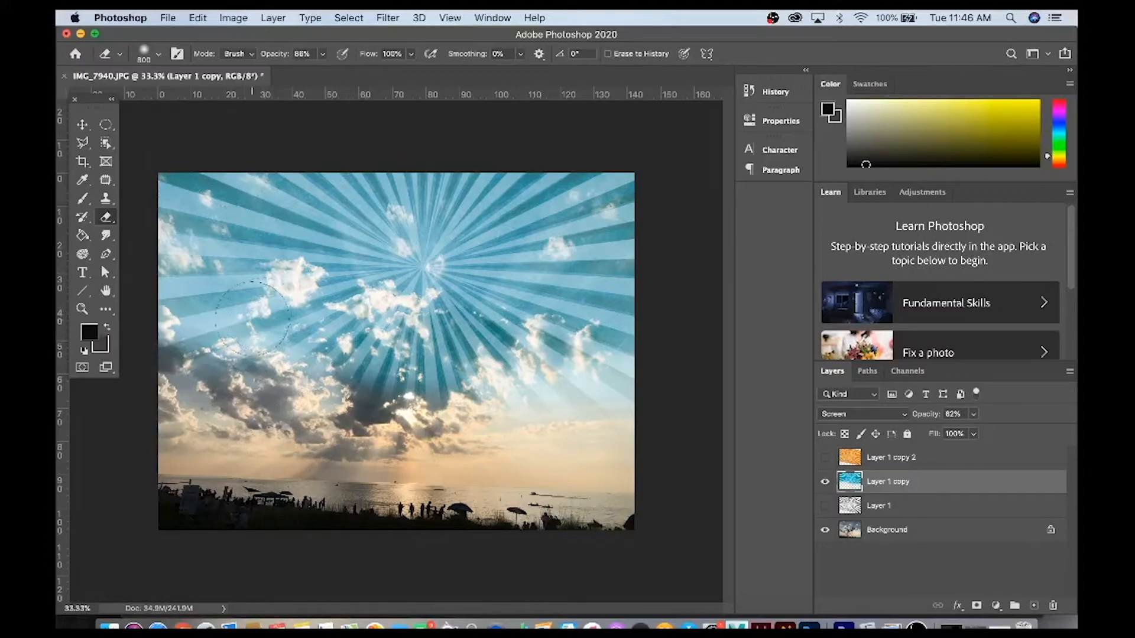
Softly erase the starburst's outer left and right rays with the Eraser at 1100 px and about 26% opacity.
click(322, 54)
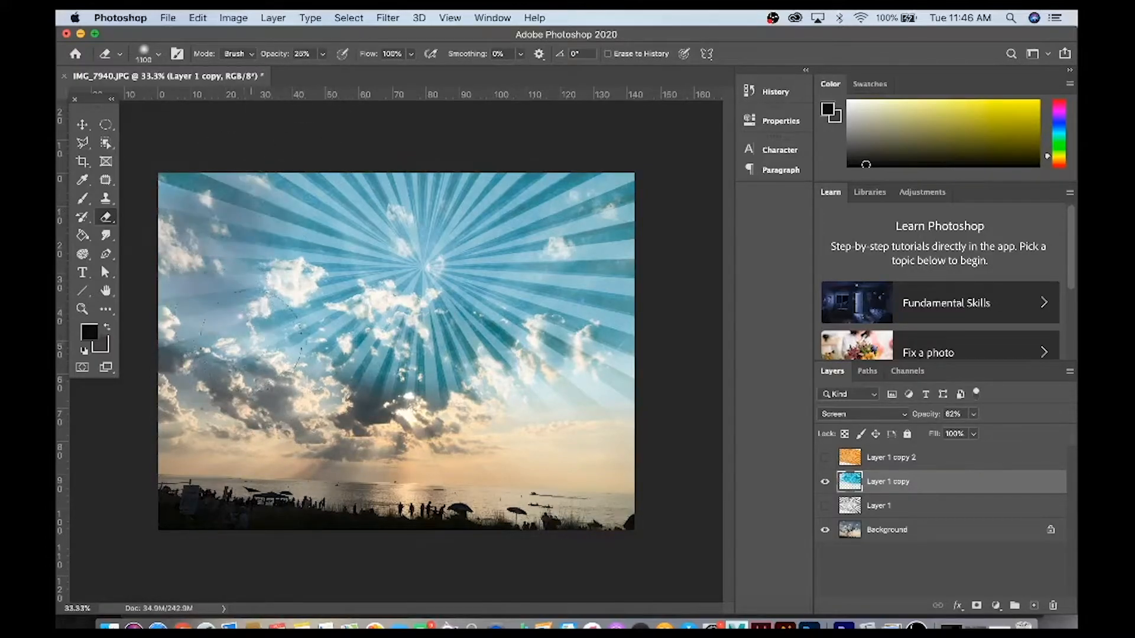
mouse_move(263, 334)
mouse_down()
mouse_move(378, 367)
mouse_move(426, 366)
mouse_move(458, 390)
mouse_up()
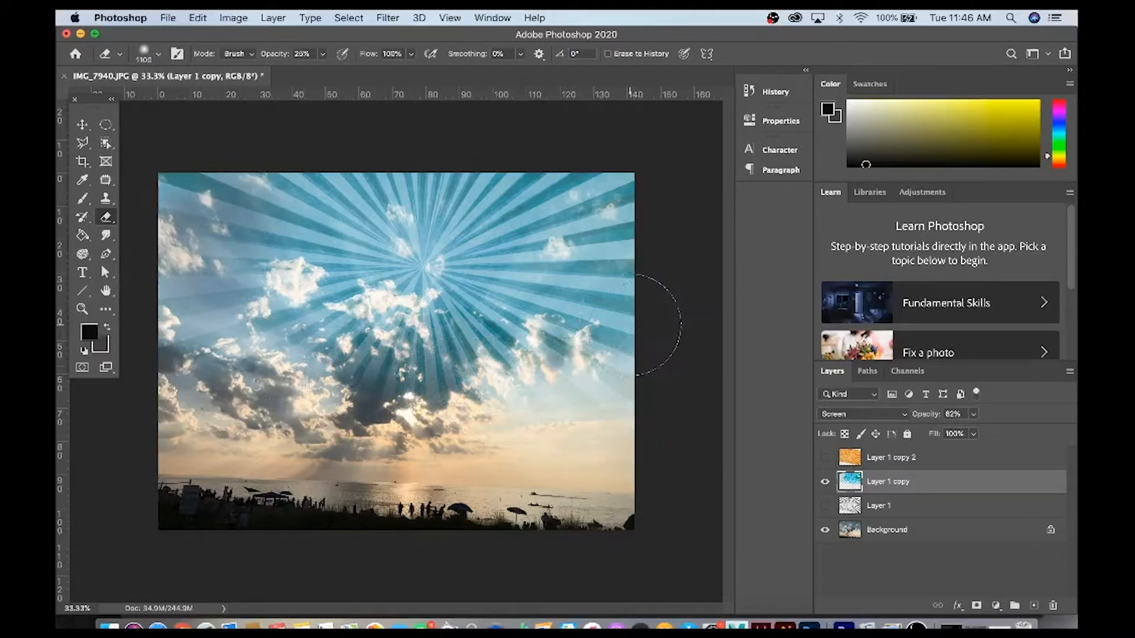
Shift the starburst slightly to the right and compare the image with Layer 1 copy hidden and shown.
key(v)
click(825, 482)
click(825, 482)
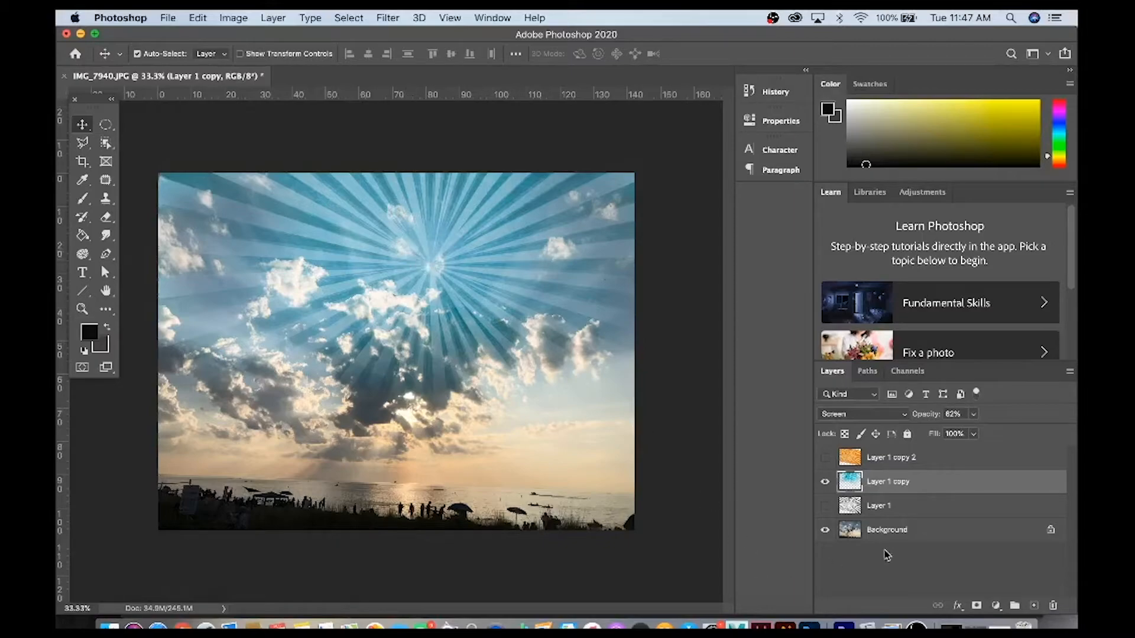
Duplicate the Background layer and toggle the copy's visibility off and on.
click(892, 532)
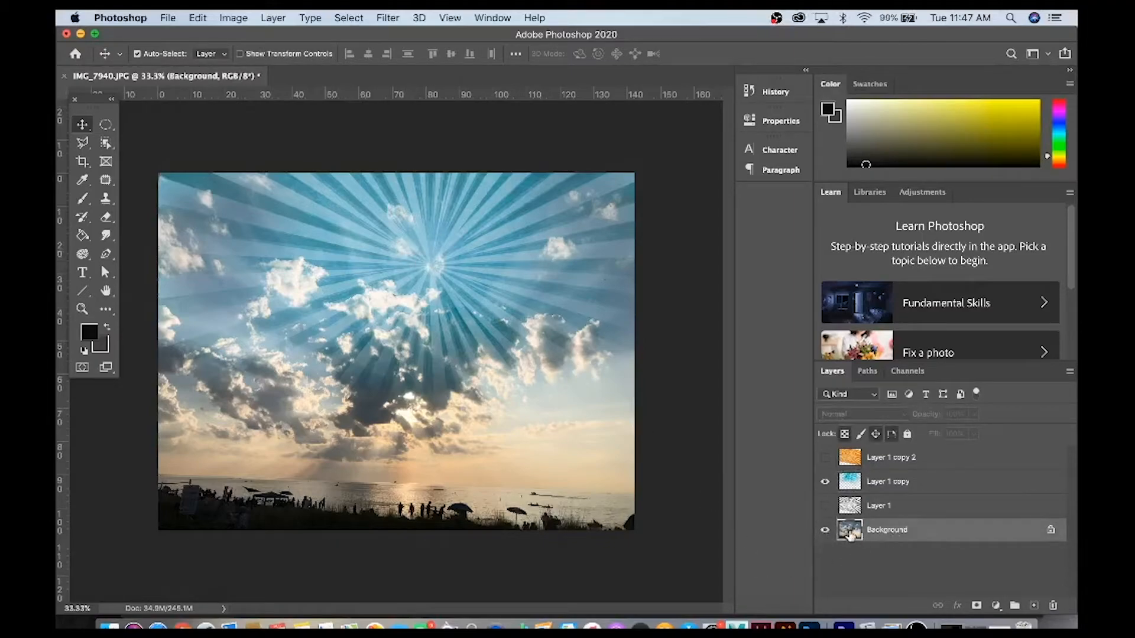
drag(850, 534, 1033, 605)
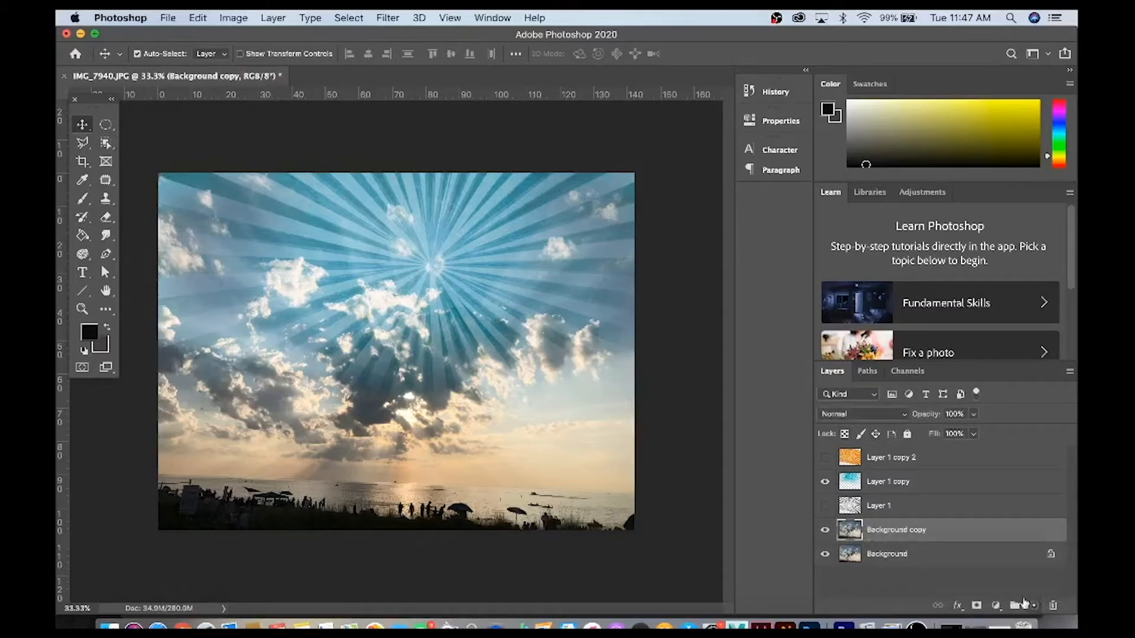
click(825, 530)
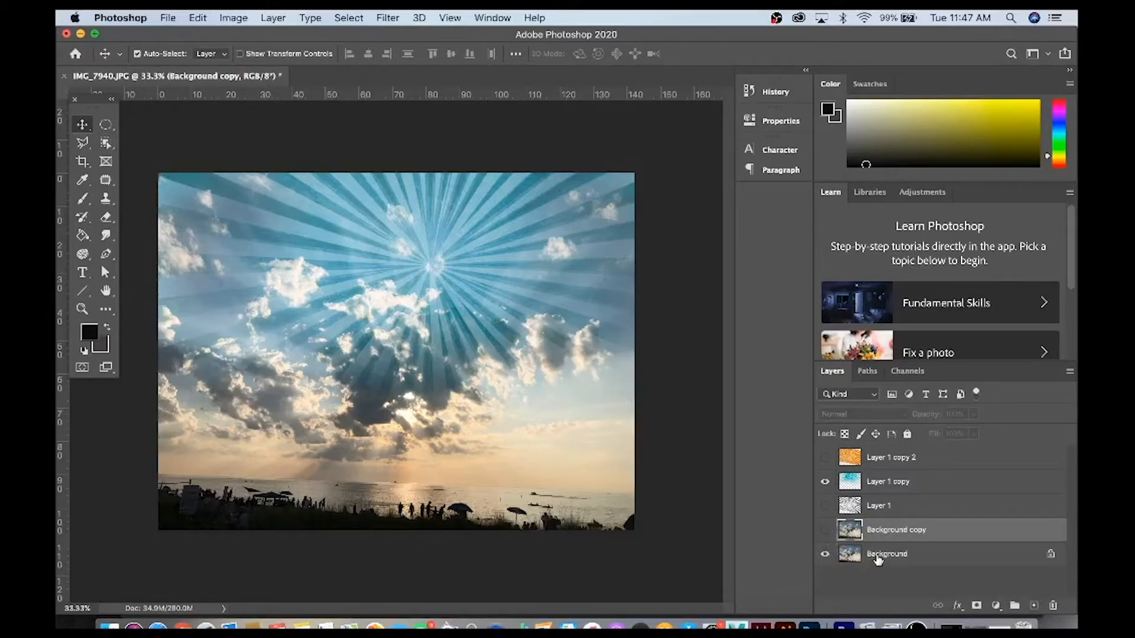
click(825, 531)
Apply a Levels adjustment to Background copy with RGB input levels of 18, 1.14 and 228.
click(234, 18)
mouse_move(235, 58)
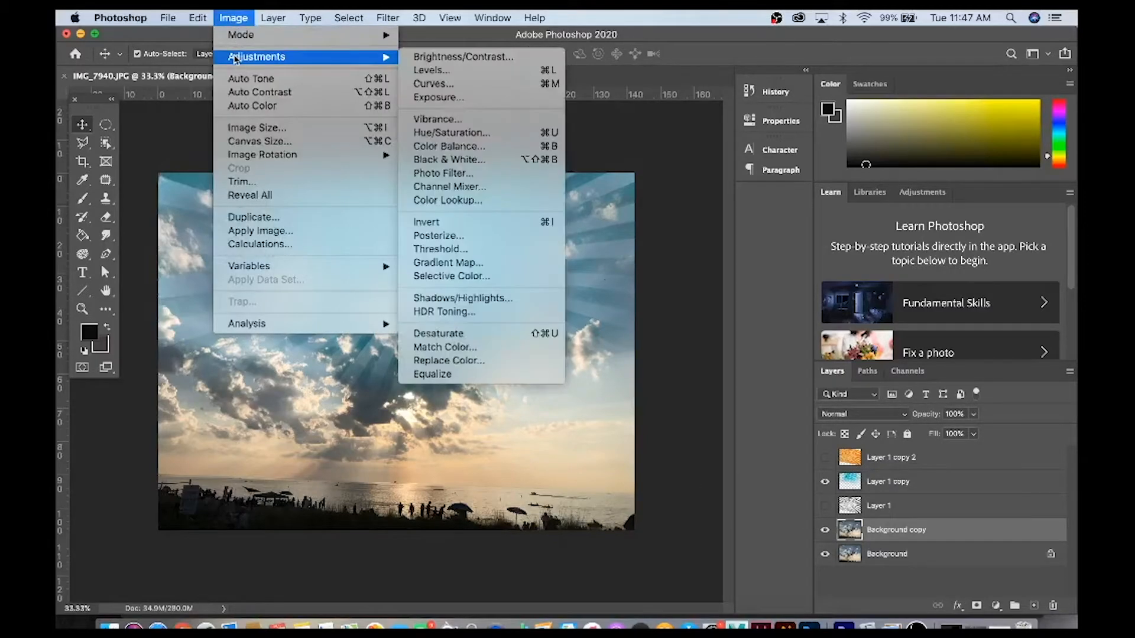
click(423, 75)
mouse_move(440, 298)
mouse_down()
mouse_move(464, 295)
mouse_move(453, 297)
mouse_up()
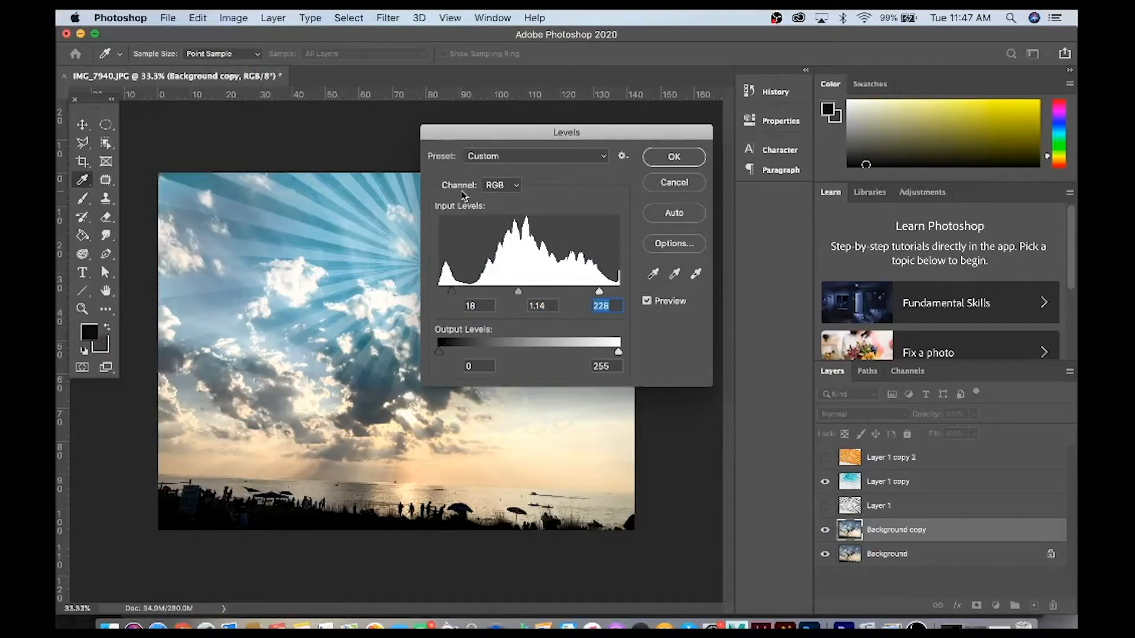
Adjust the input levels of the individual color channels, starting with Red, and confirm the Levels adjustment.
click(498, 189)
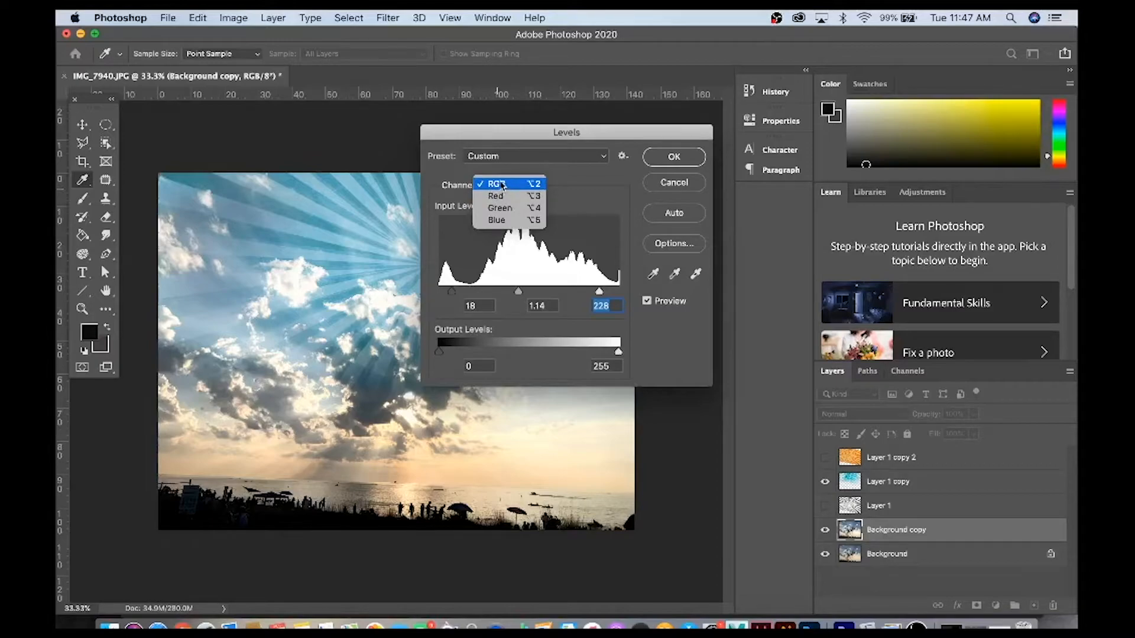
click(495, 196)
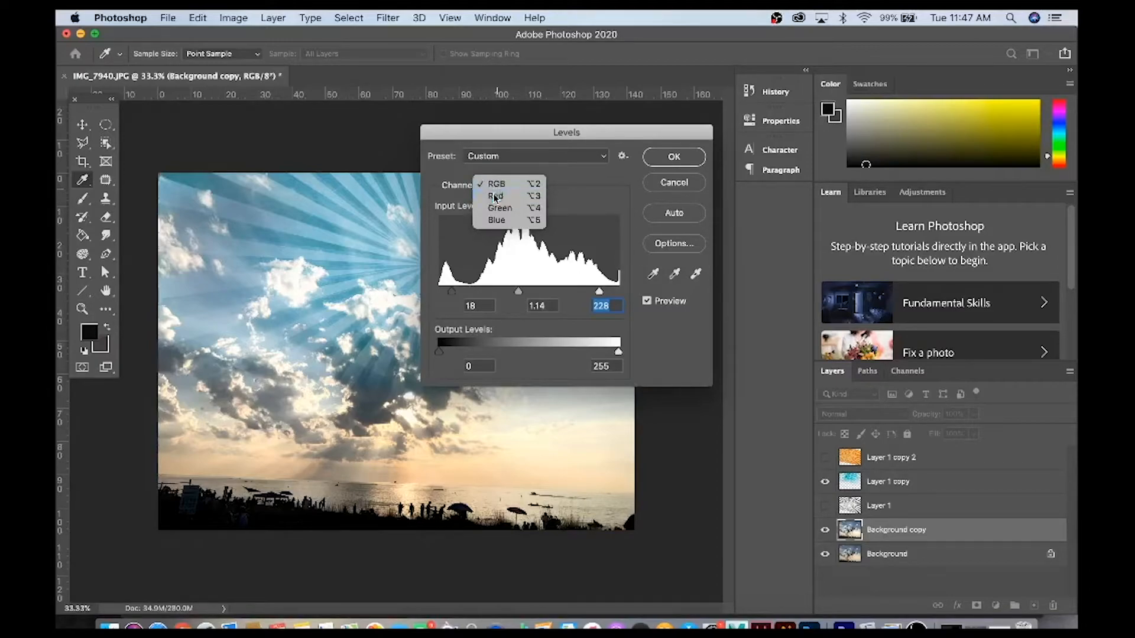
drag(442, 296, 607, 294)
click(506, 186)
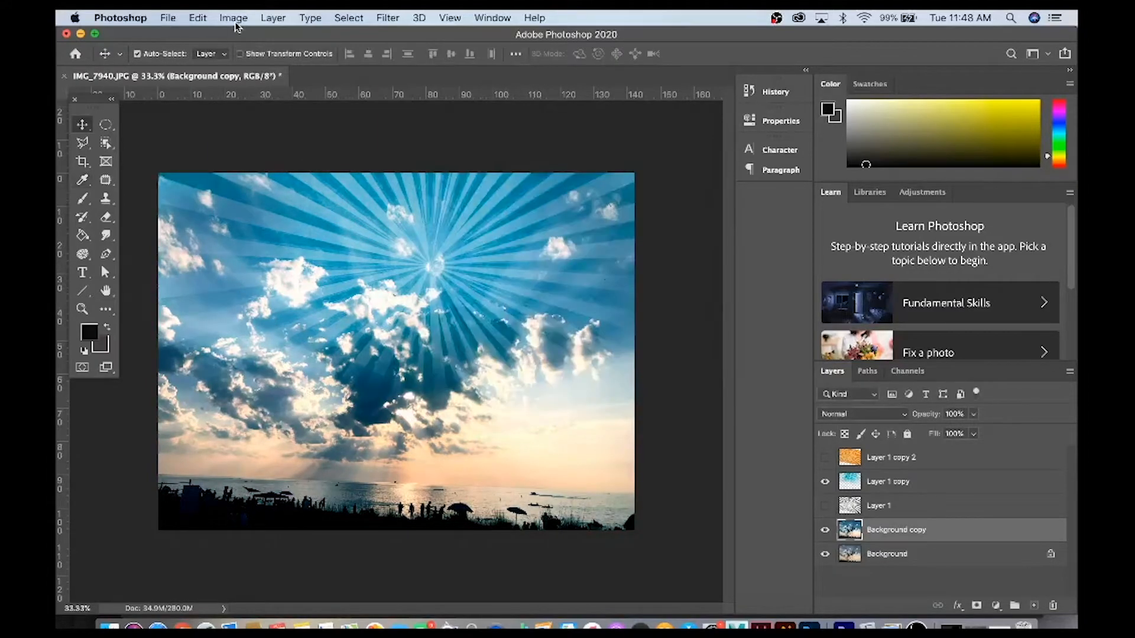
Adjust Background copy with Hue/Saturation, setting the Master hue to -21 and saturation to -37.
click(233, 17)
mouse_move(247, 59)
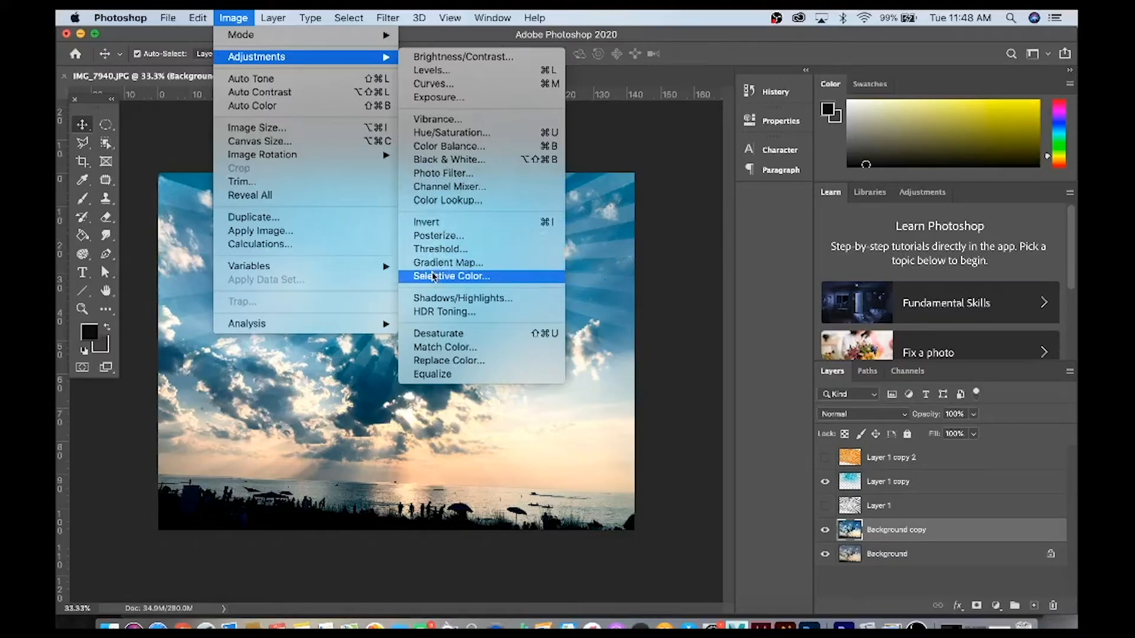
click(434, 139)
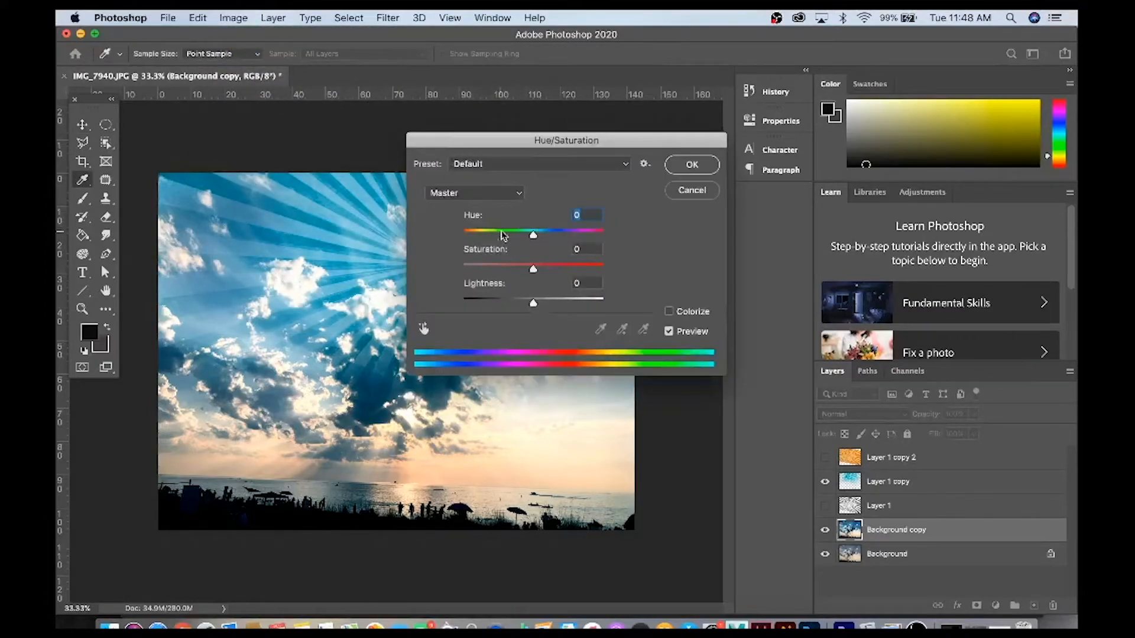
drag(534, 235, 507, 275)
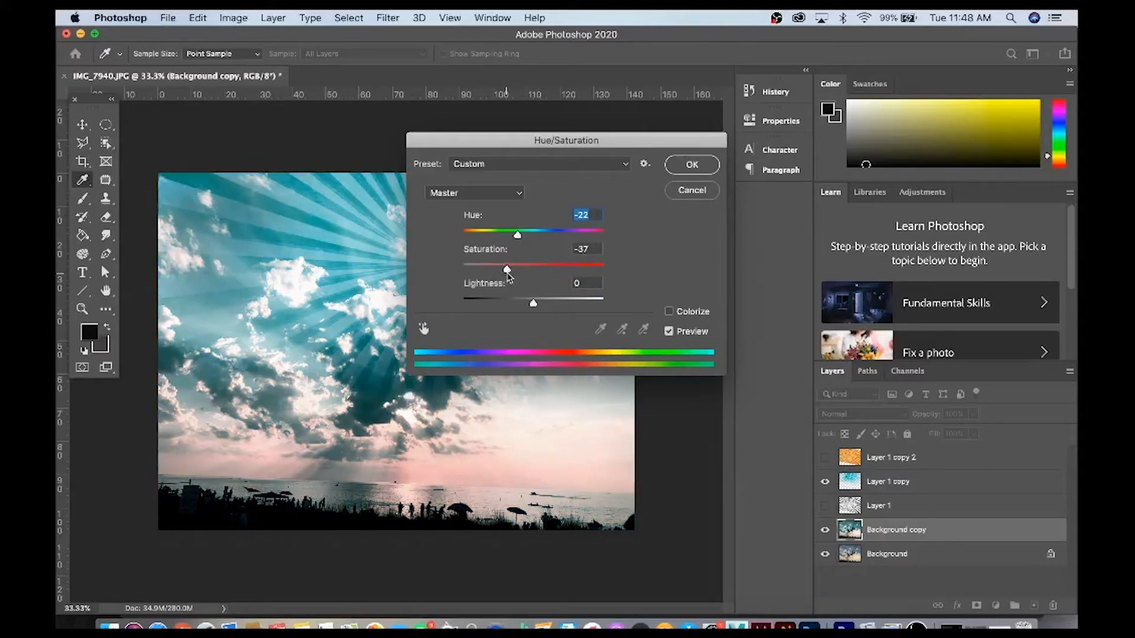
click(518, 236)
Shift the hue of the Yellows in the positive direction and apply the Hue/Saturation adjustment.
click(504, 193)
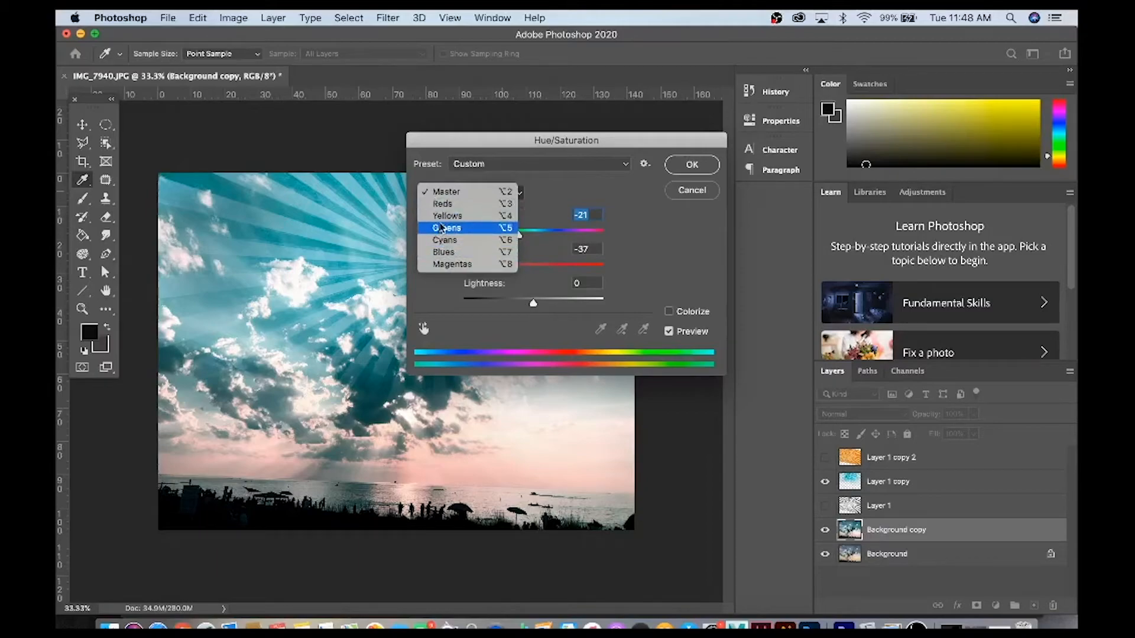
click(445, 217)
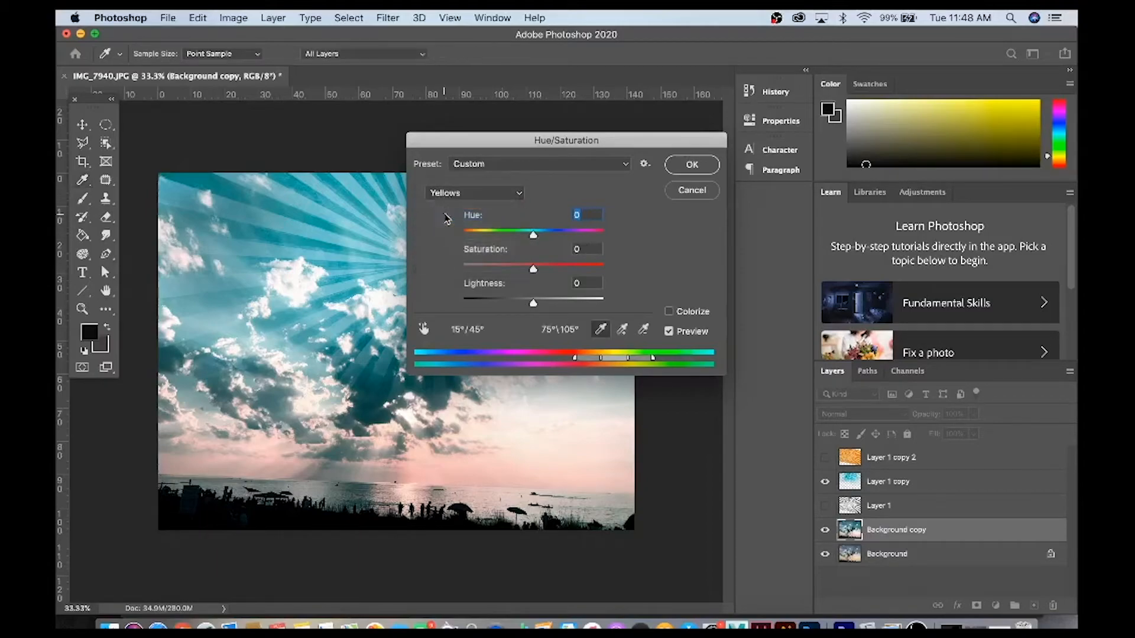
drag(533, 236, 565, 244)
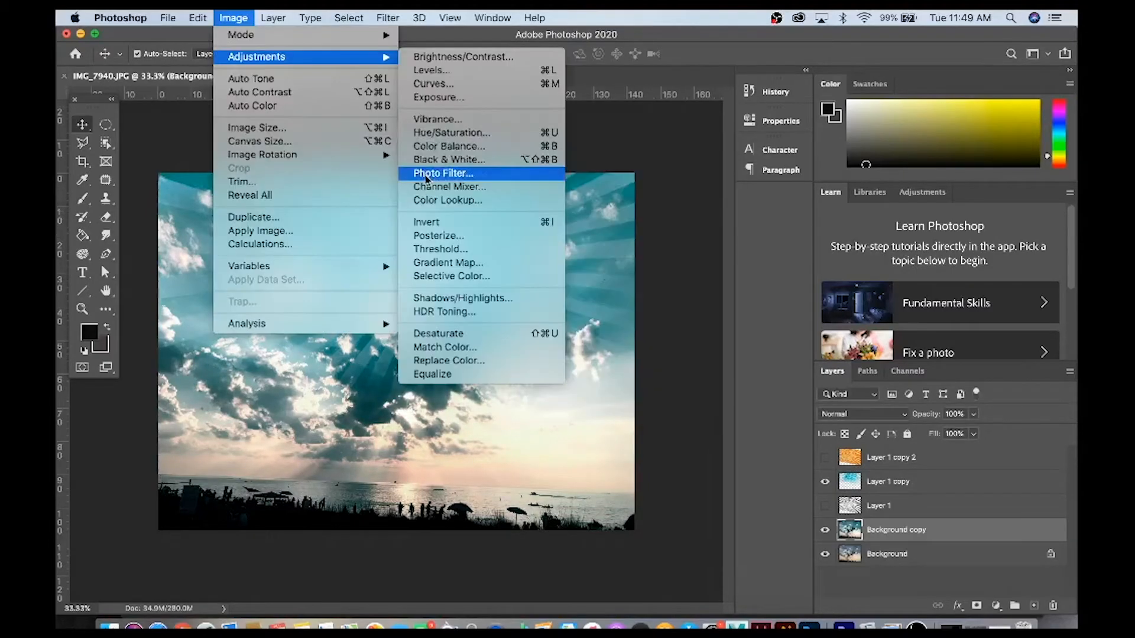
Try Cooling Filter (LBB) on Background copy, apply Warming Filter (81) as its Photo Filter, and cancel the Save As dialog.
click(427, 179)
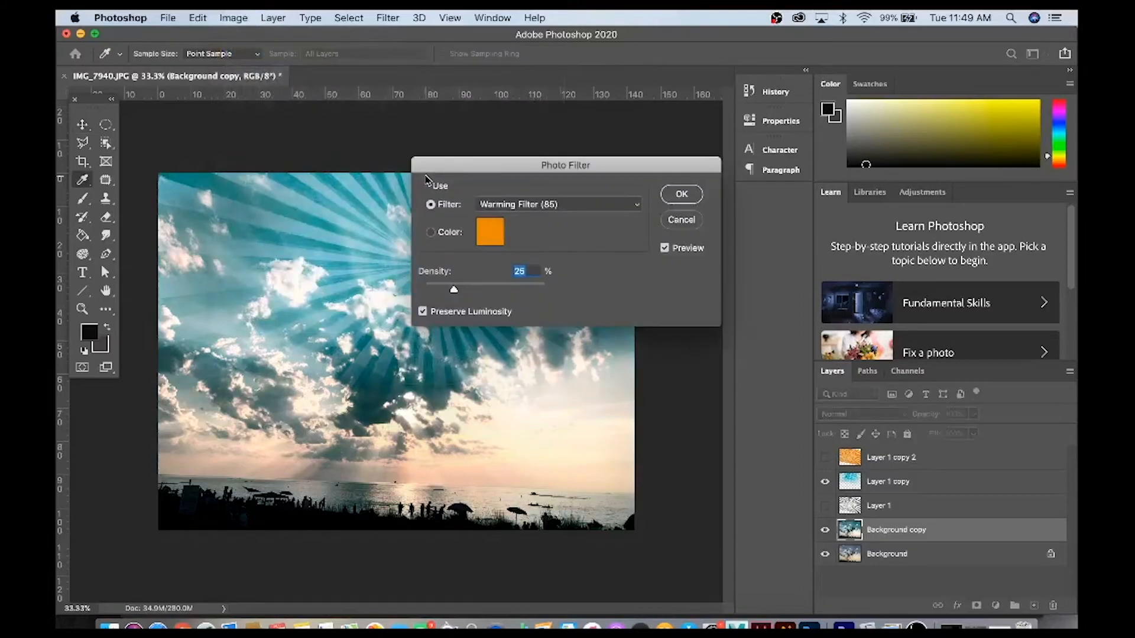
click(512, 207)
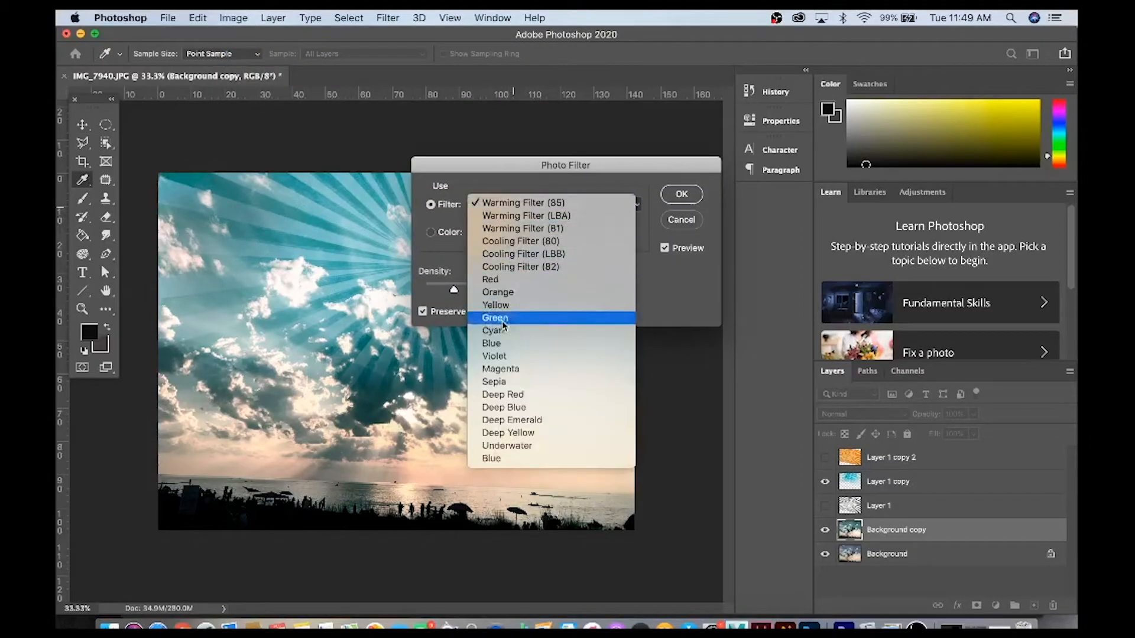
click(507, 253)
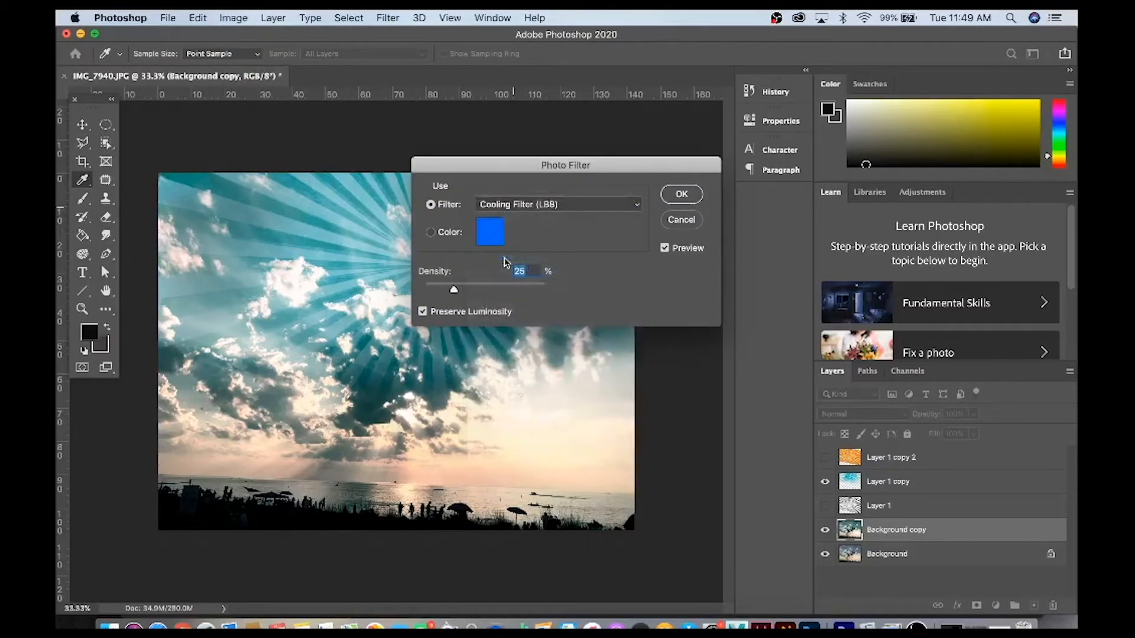
click(512, 208)
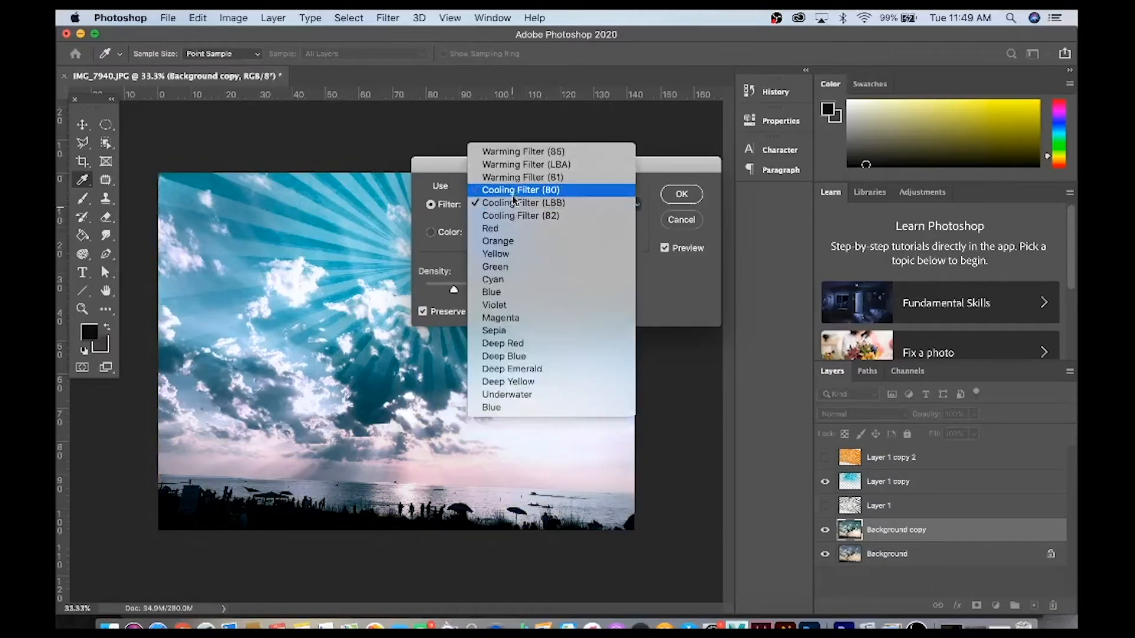
click(515, 177)
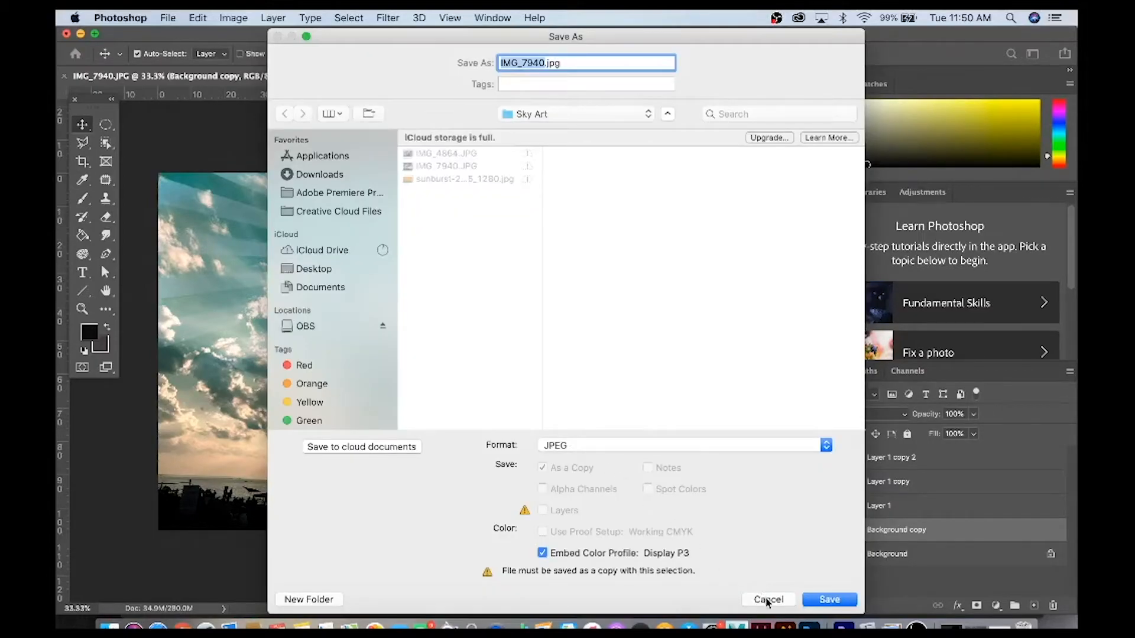
click(767, 600)
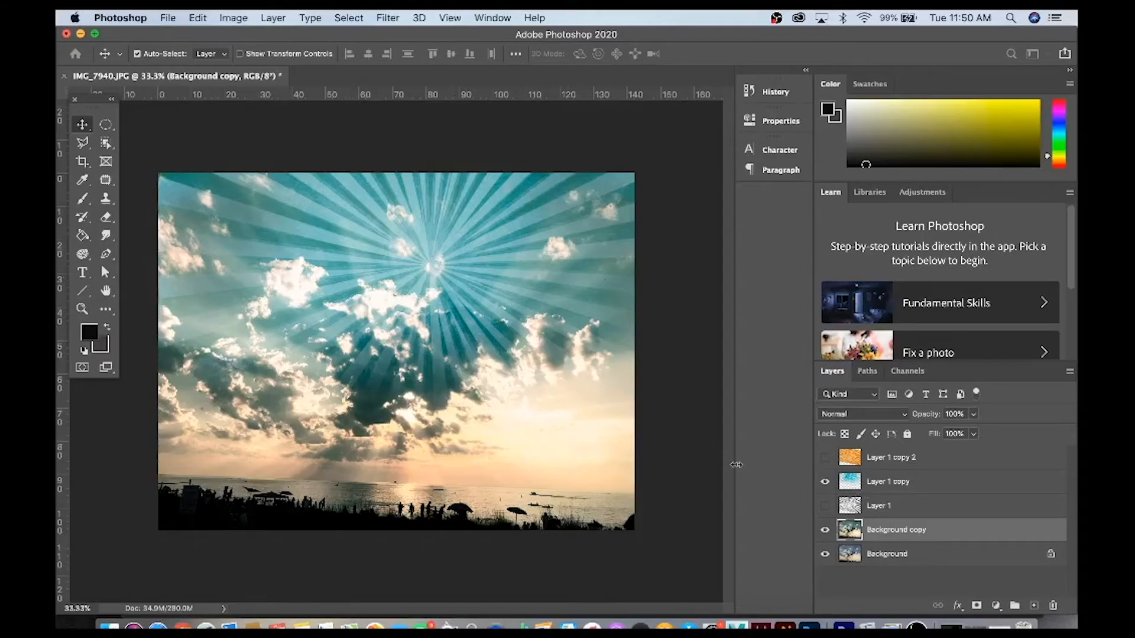
Move Background copy above Layer 1 and merge Layer 1 copy down into it.
drag(912, 532, 906, 502)
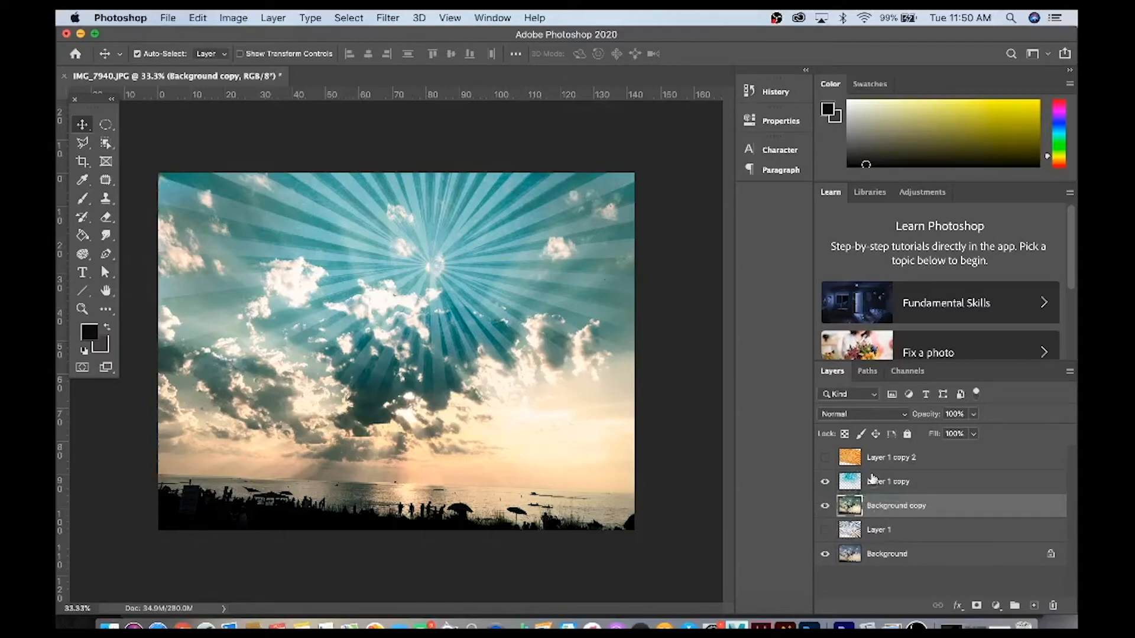
click(886, 482)
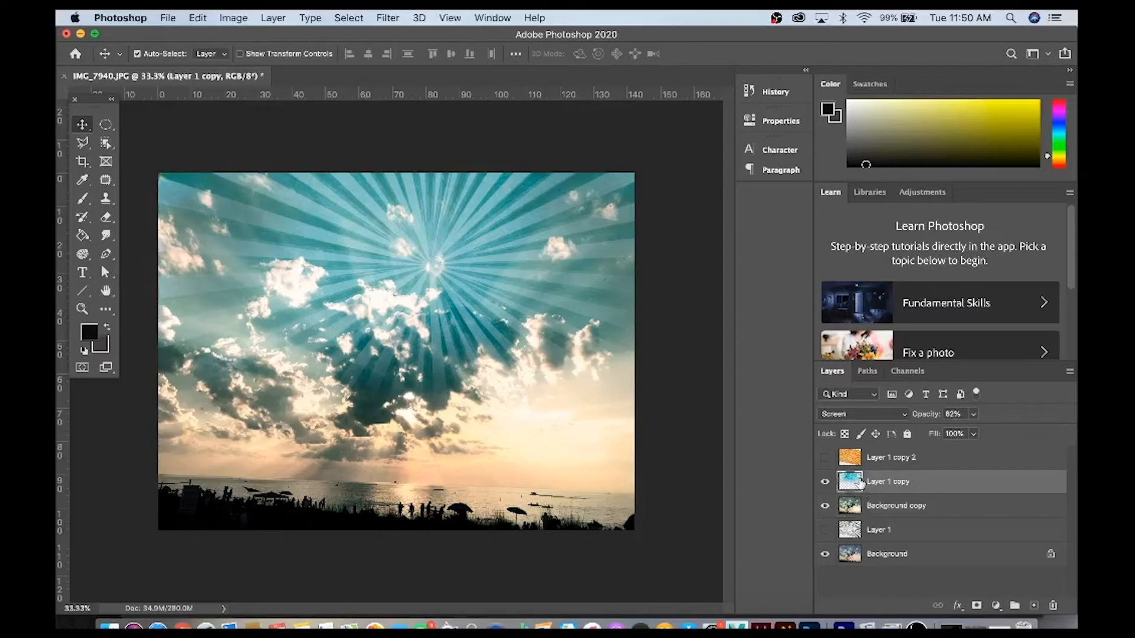
right_click(920, 482)
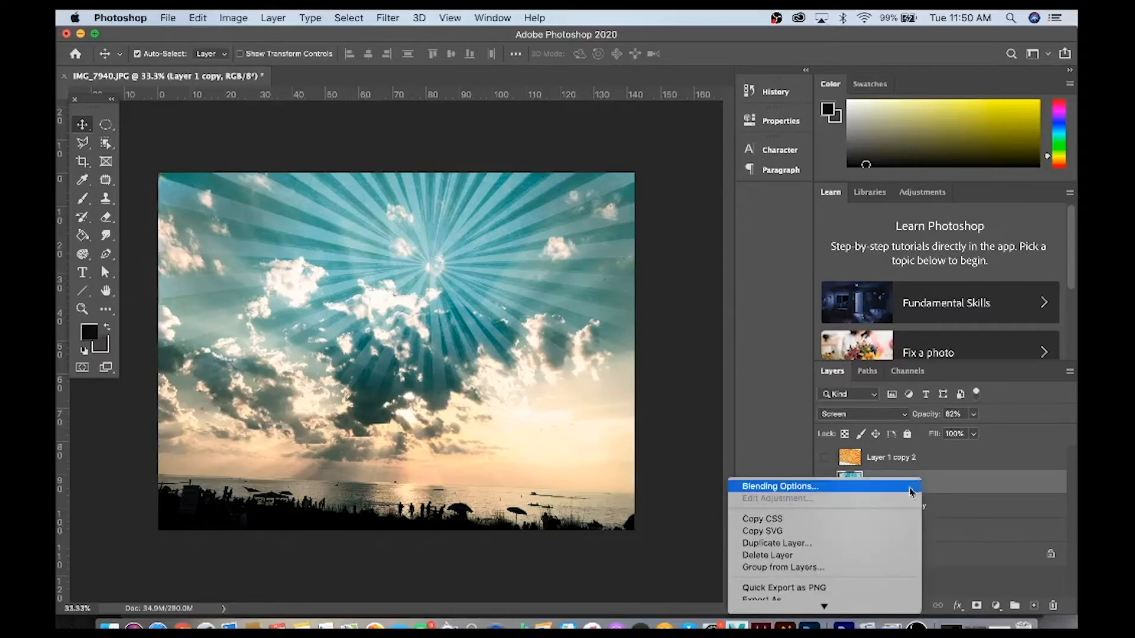
scroll(835, 540, down, 5)
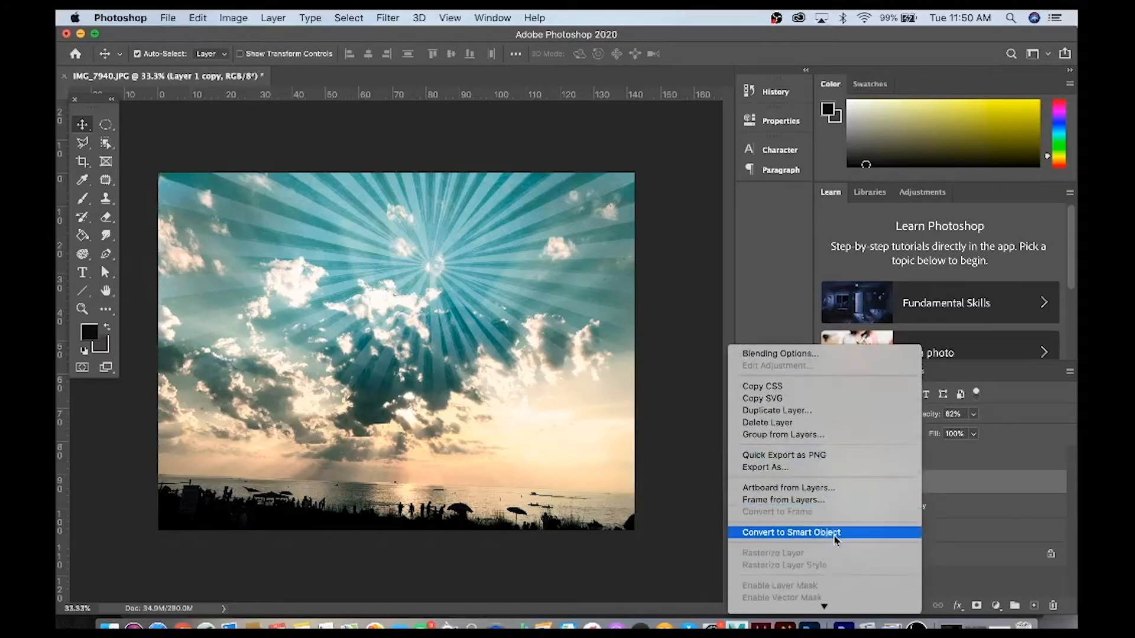
scroll(835, 540, down, 8)
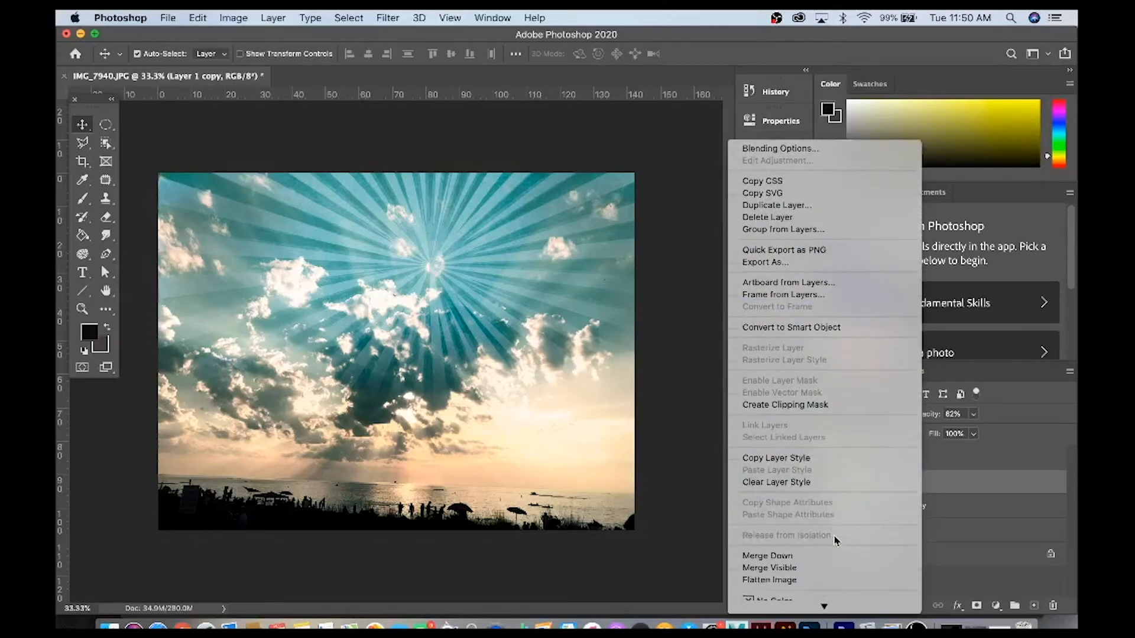
click(784, 557)
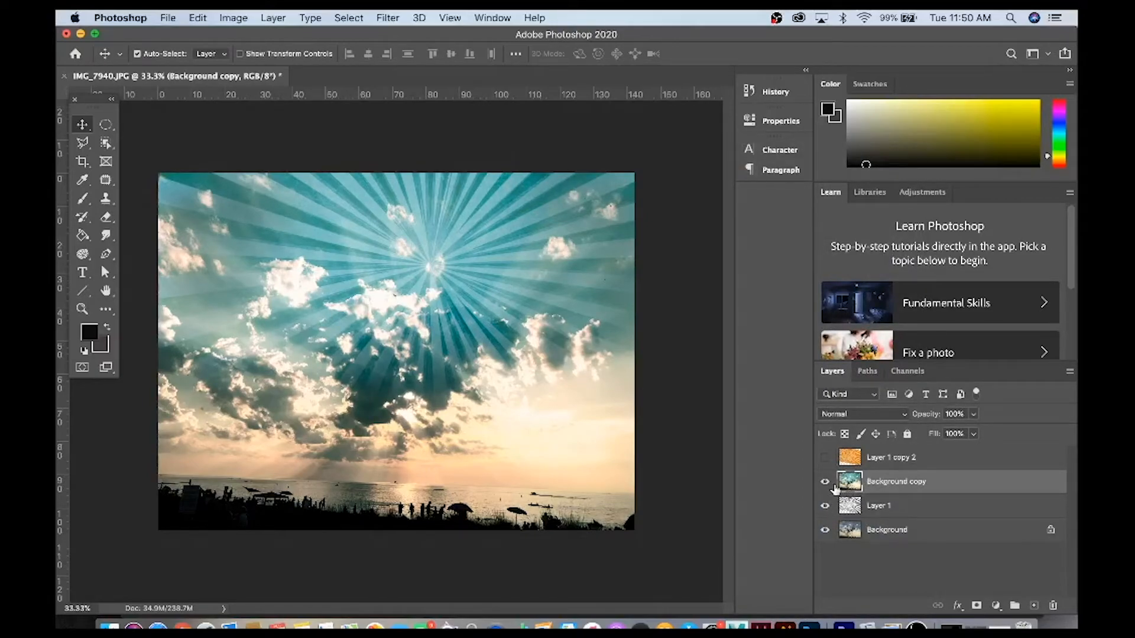
Move Layer 1 above Background copy and warp it, bending its right, upper and lower edges inward.
click(855, 510)
drag(855, 511, 884, 473)
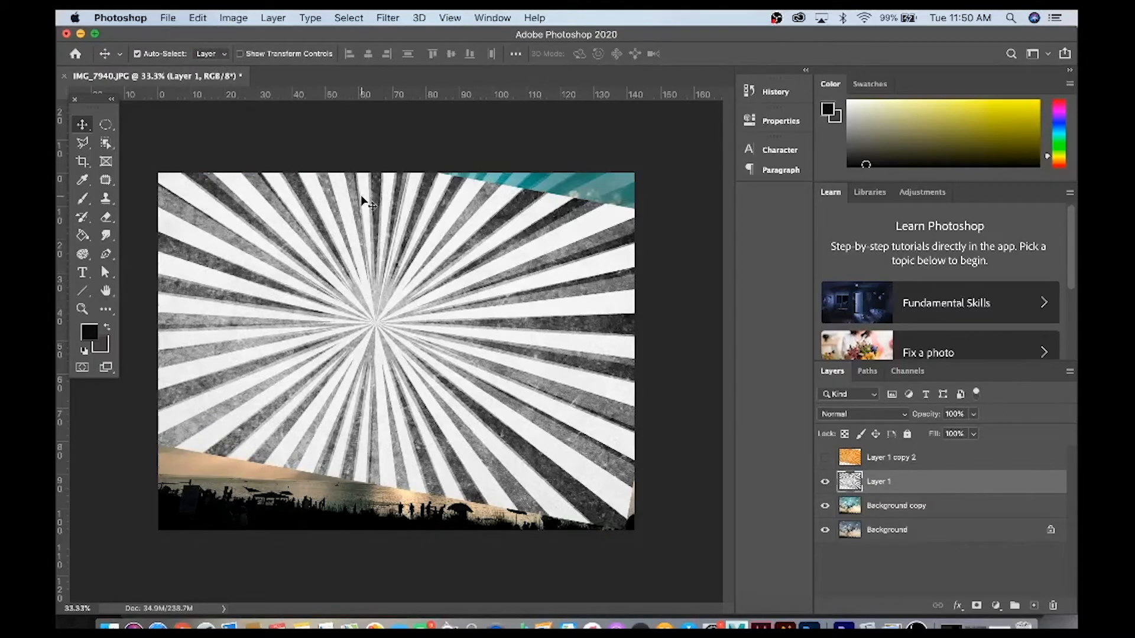
click(198, 19)
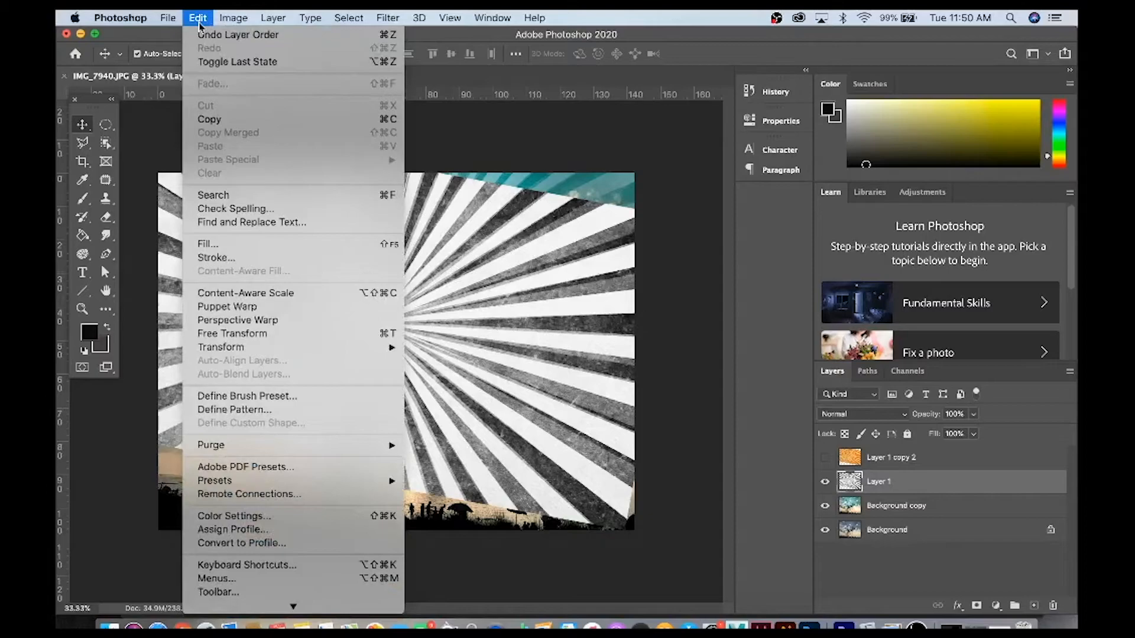
mouse_move(270, 348)
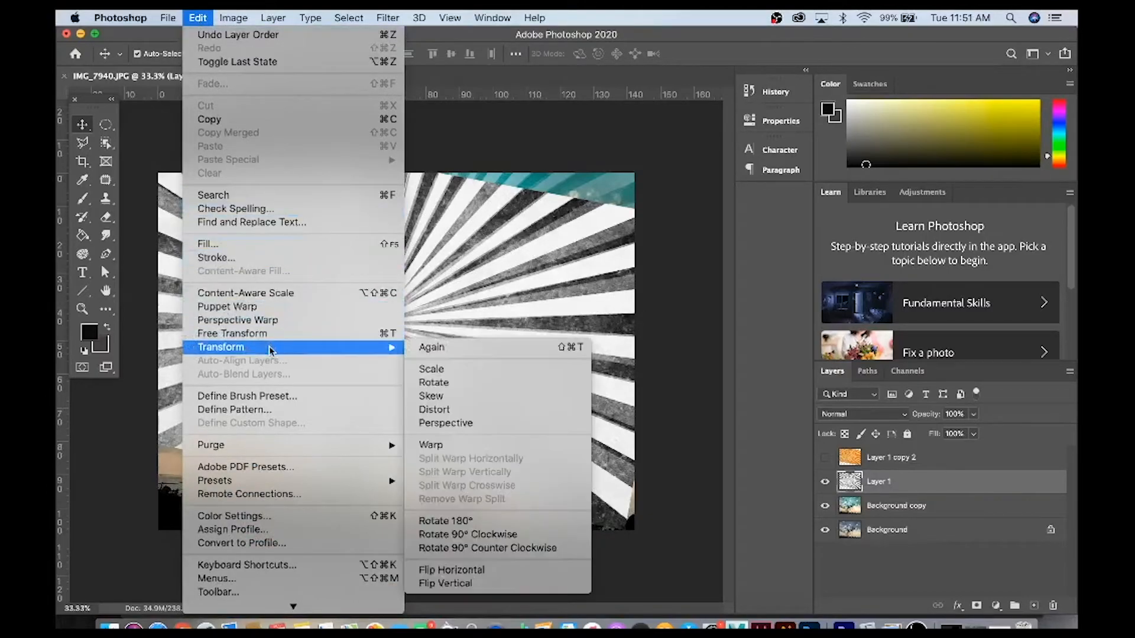
click(434, 446)
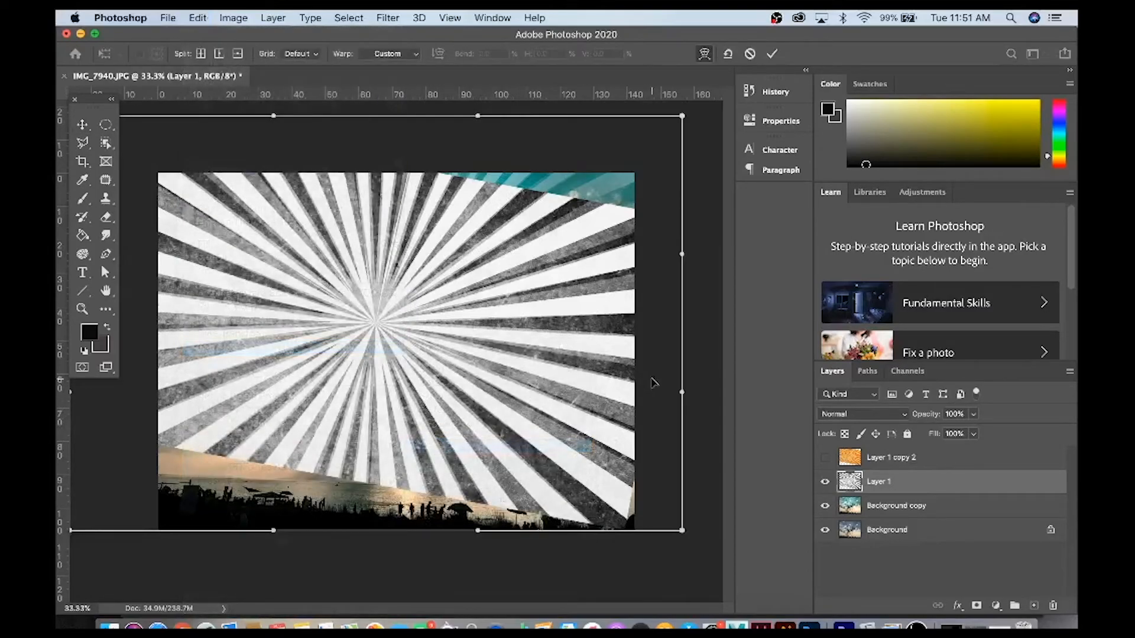
drag(680, 395, 628, 383)
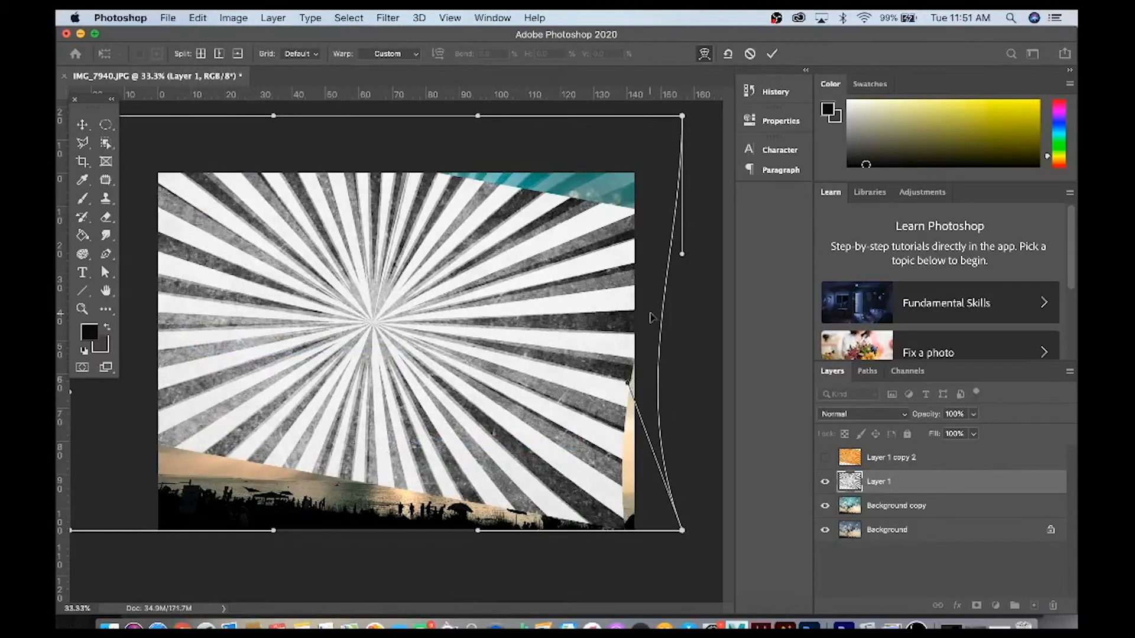
drag(478, 117, 467, 242)
drag(273, 530, 371, 346)
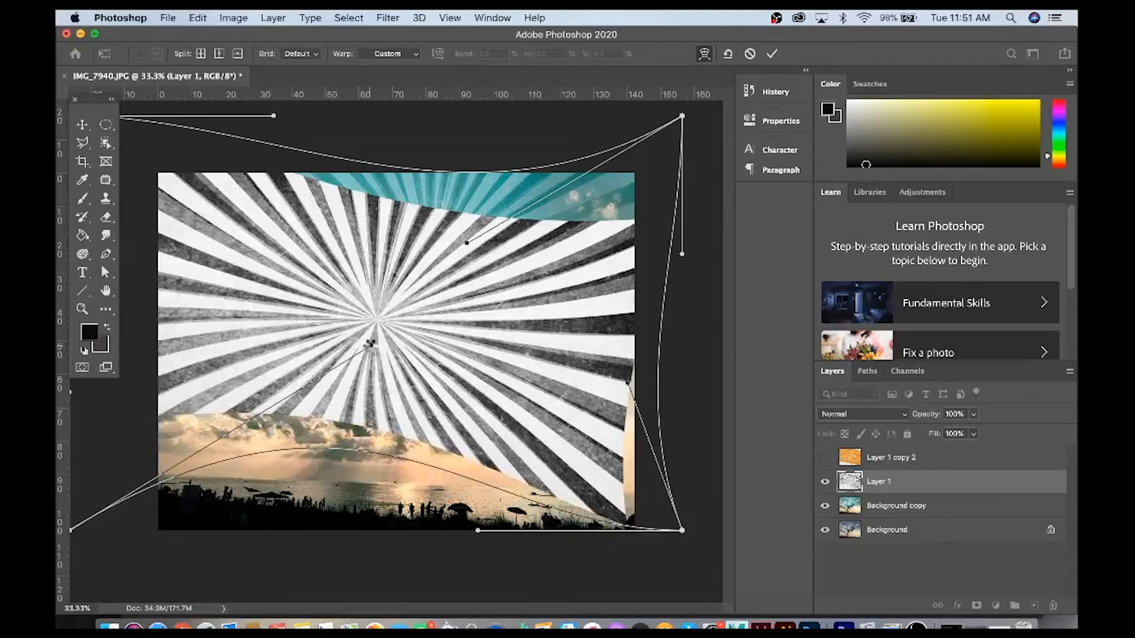
key(Return)
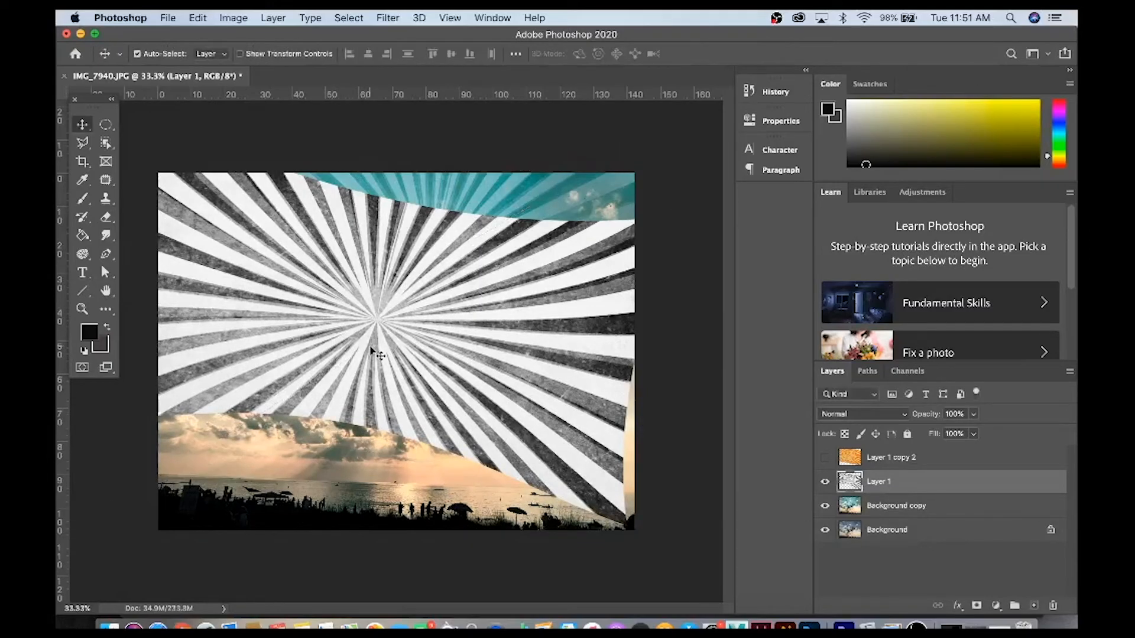
Apply a Perspective transform to Layer 1 that narrows the starburst's lower edge.
click(197, 24)
mouse_move(227, 350)
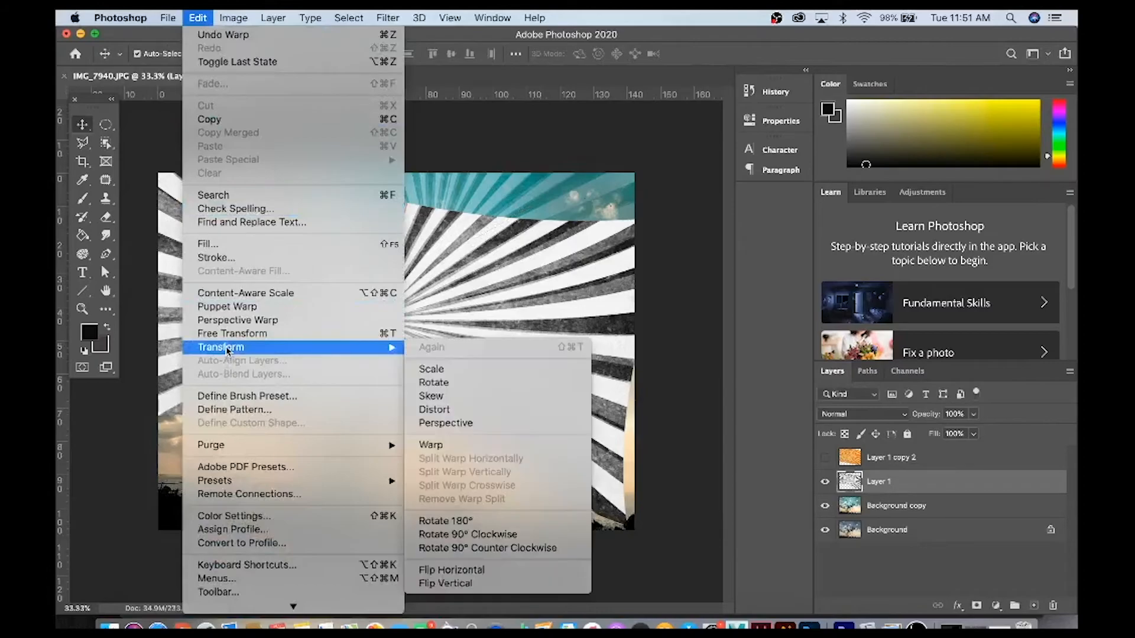
click(443, 423)
drag(673, 525, 518, 461)
key(Return)
Free-transform Layer 1, rotating it about 19° counterclockwise and scaling it down over the upper-left sky.
key(super+t)
drag(612, 462, 689, 375)
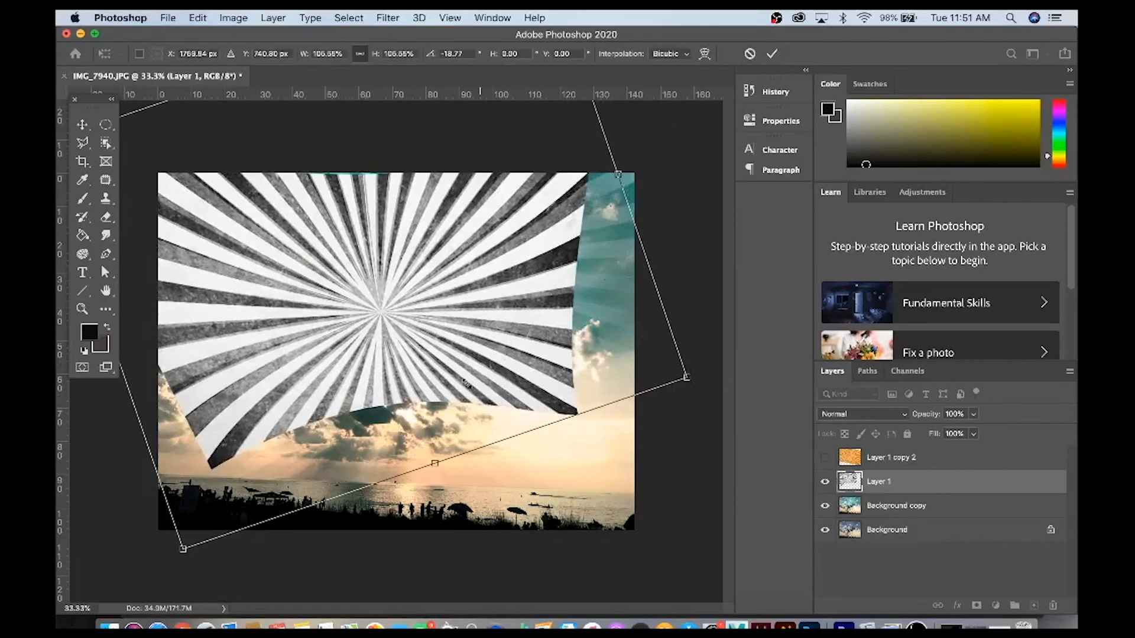
key(Return)
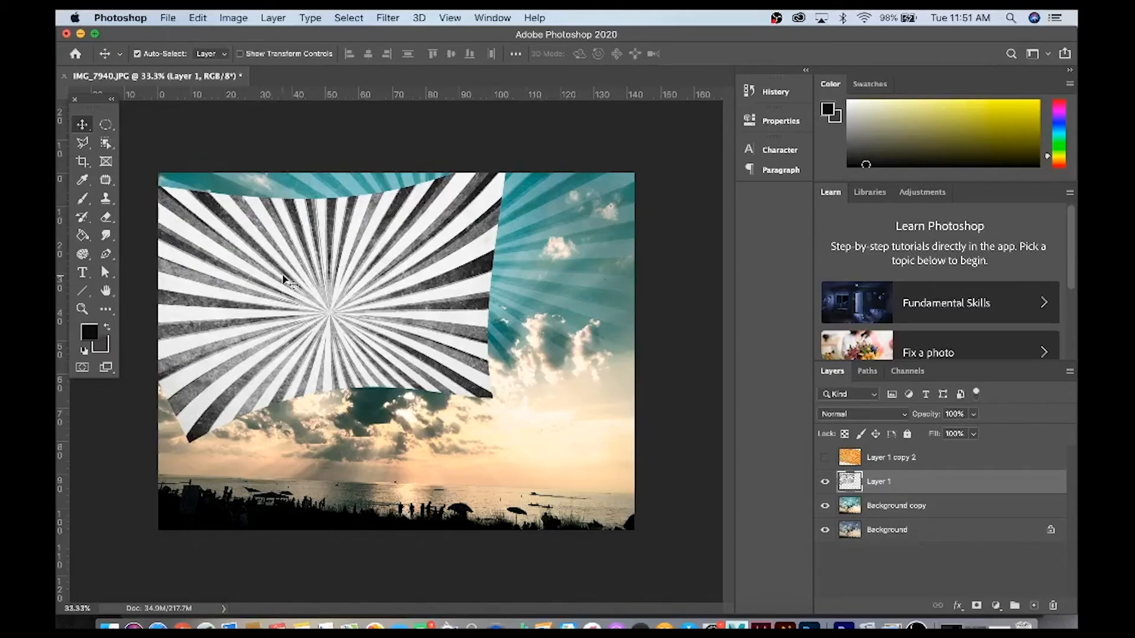
Set Layer 1 to Multiply at 47% opacity and shift the starburst slightly up and left onto the bright cloud.
click(875, 415)
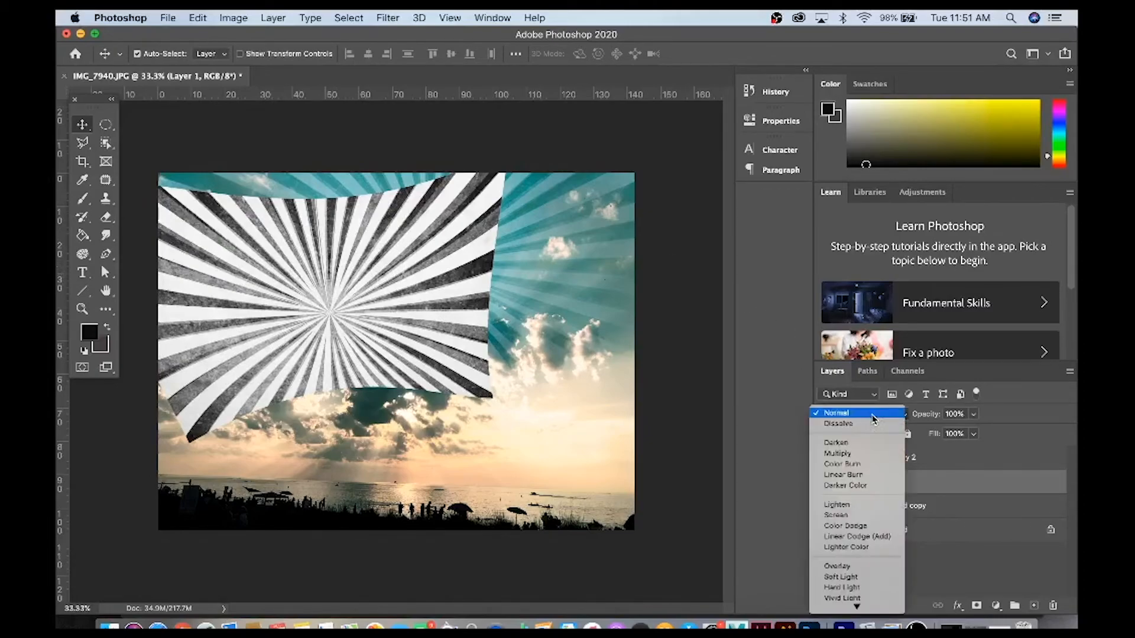
click(858, 454)
drag(974, 417, 941, 431)
drag(452, 310, 432, 290)
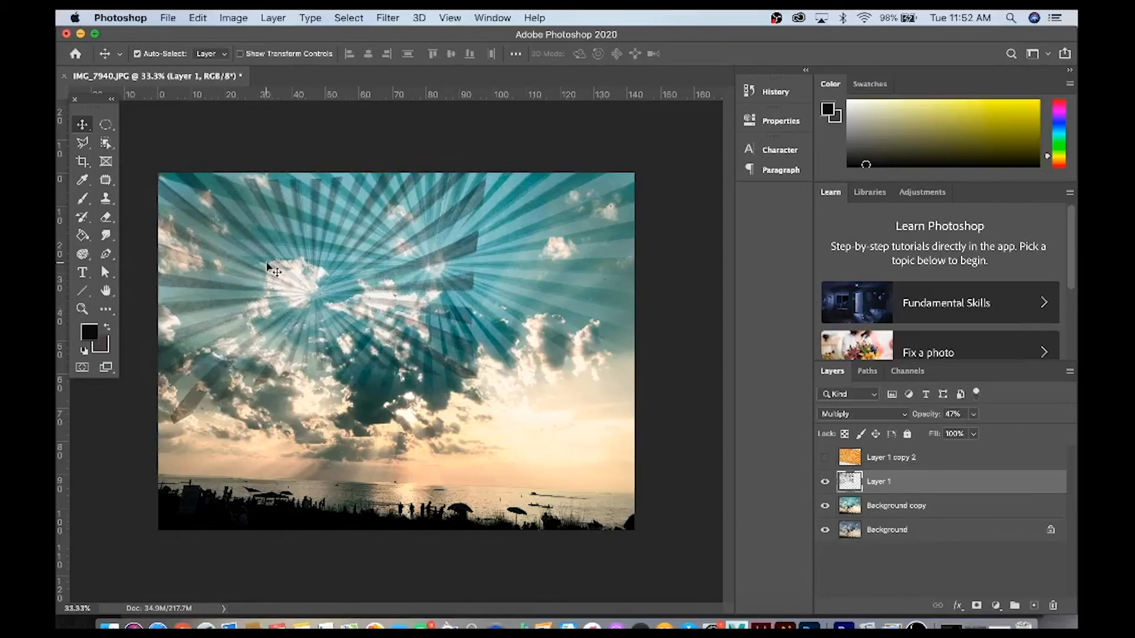
Fade the hard outer edges of Layer 1's starburst with a 1100 px Soft Round Eraser at 59% opacity.
click(107, 218)
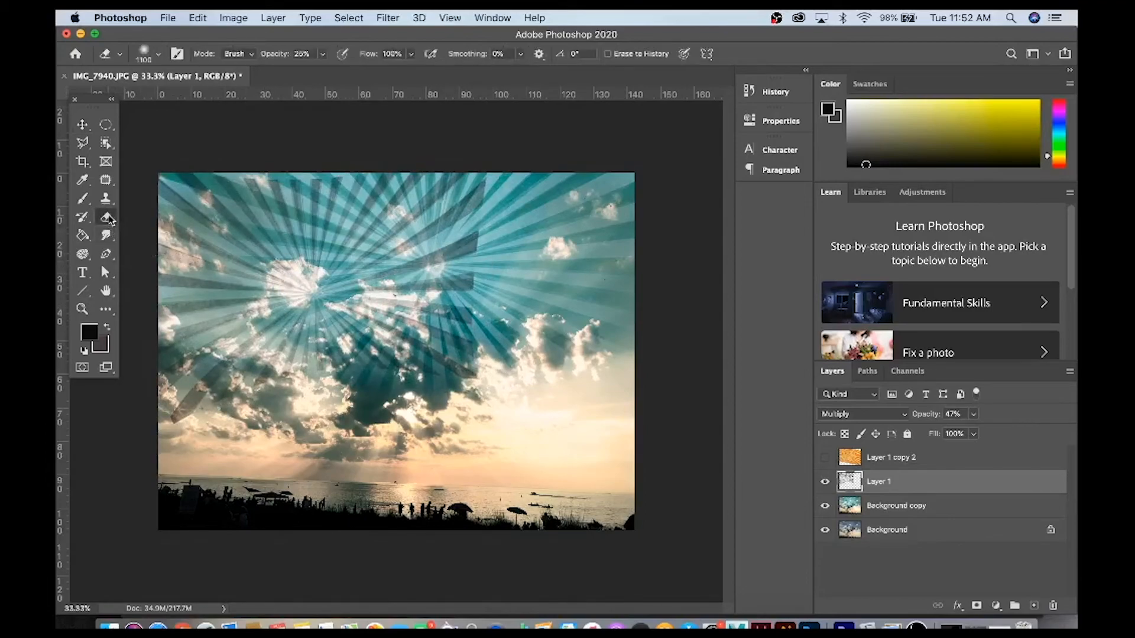
click(159, 55)
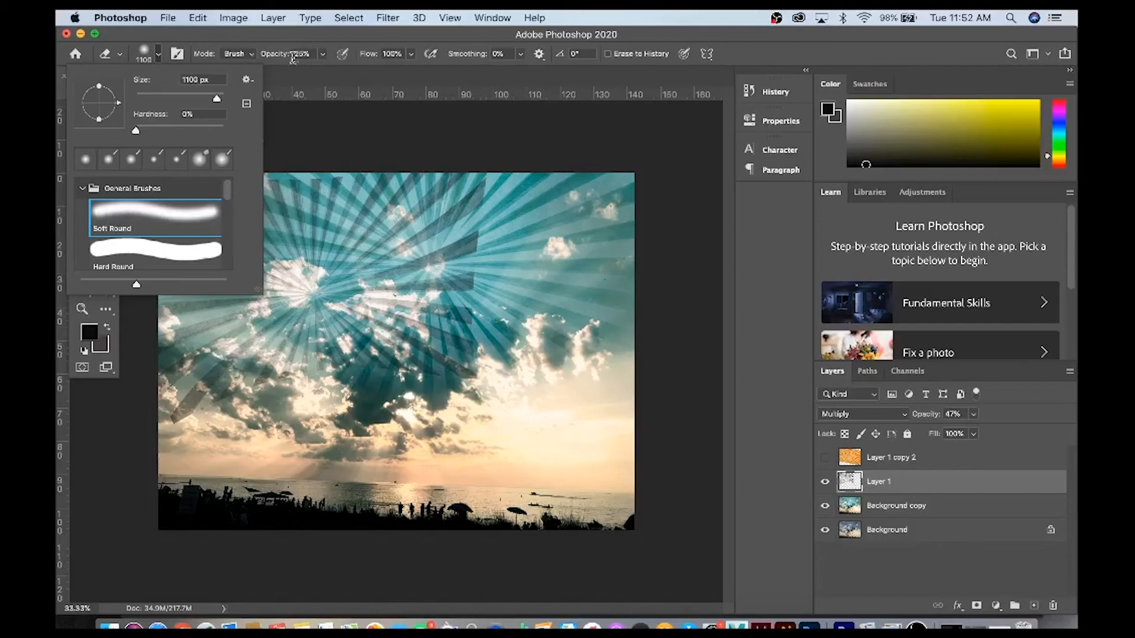
drag(294, 54, 325, 67)
mouse_move(489, 361)
mouse_down()
mouse_move(196, 434)
mouse_move(127, 271)
mouse_move(196, 175)
mouse_move(295, 162)
mouse_up()
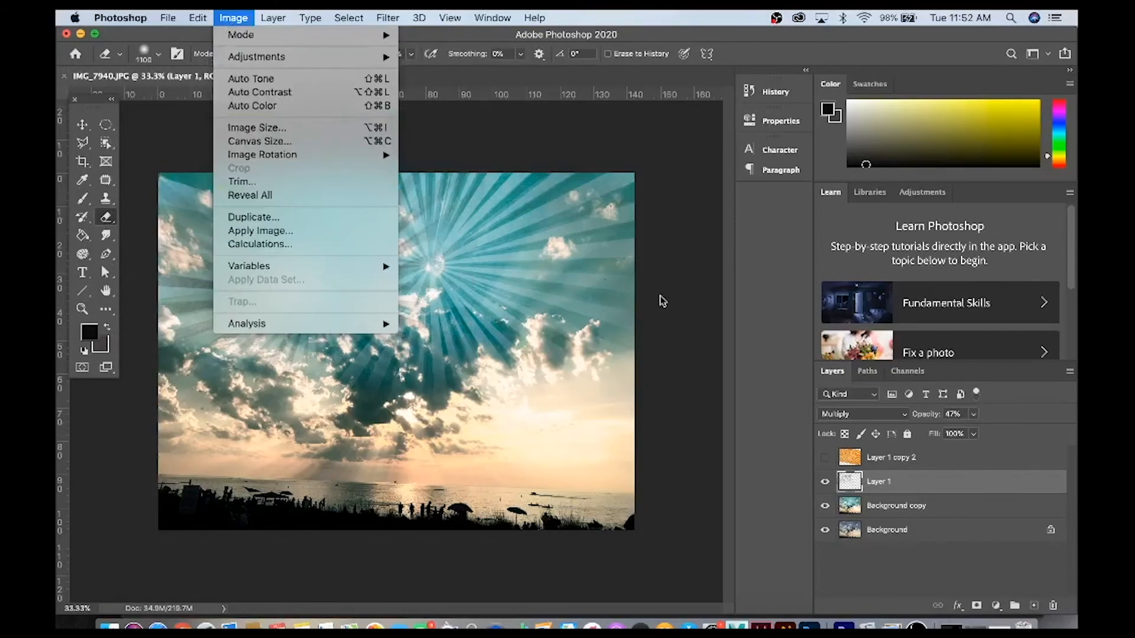
click(662, 299)
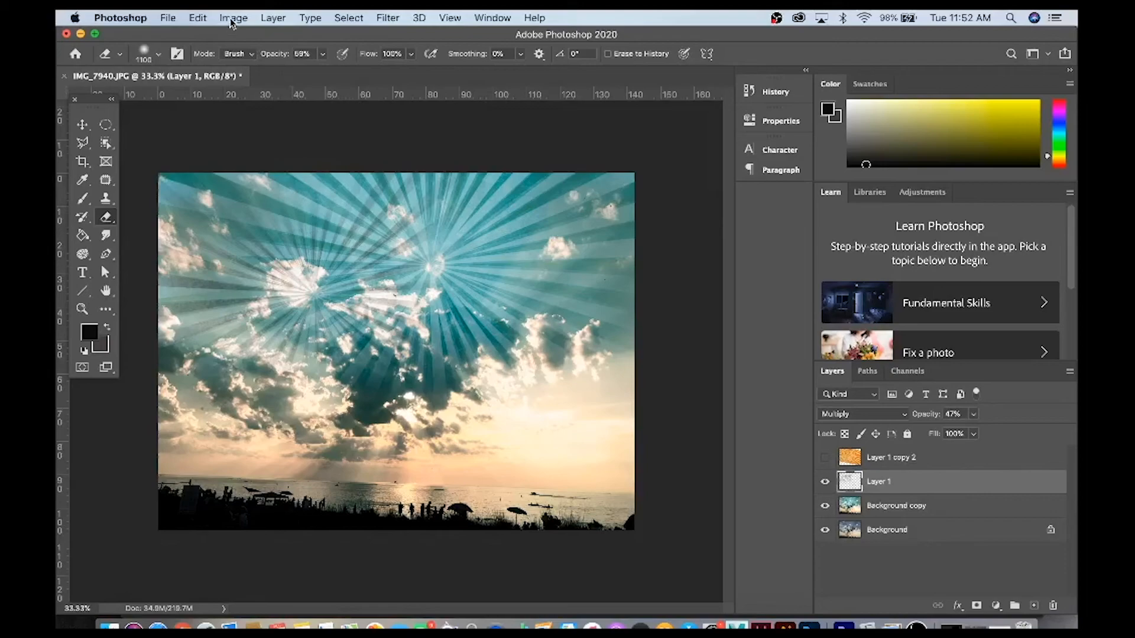
click(232, 18)
mouse_move(239, 57)
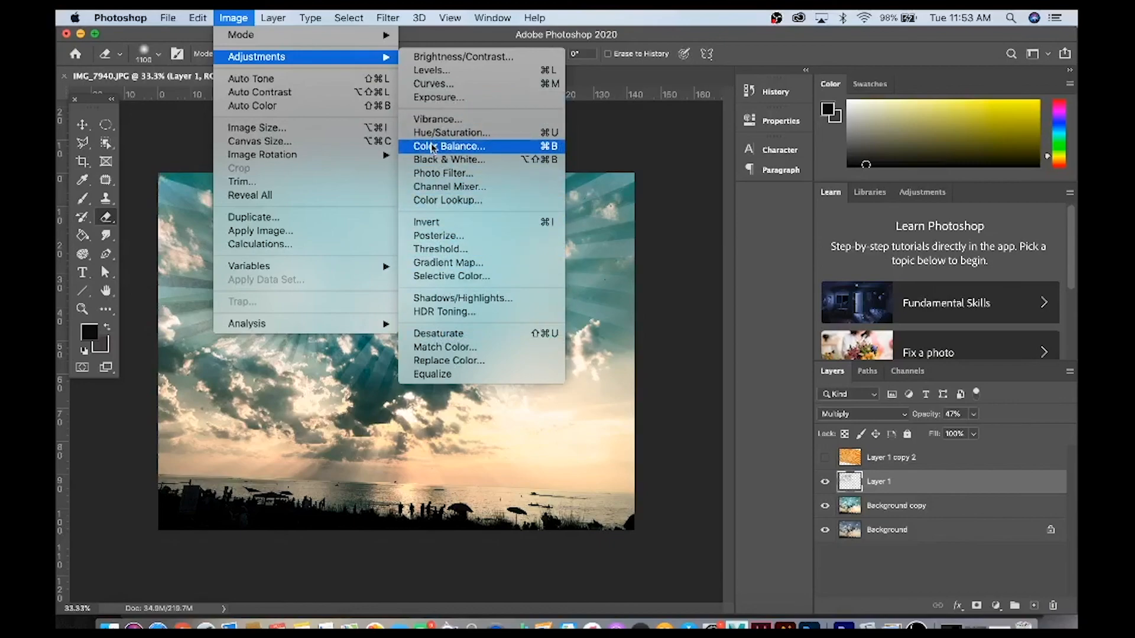
click(110, 220)
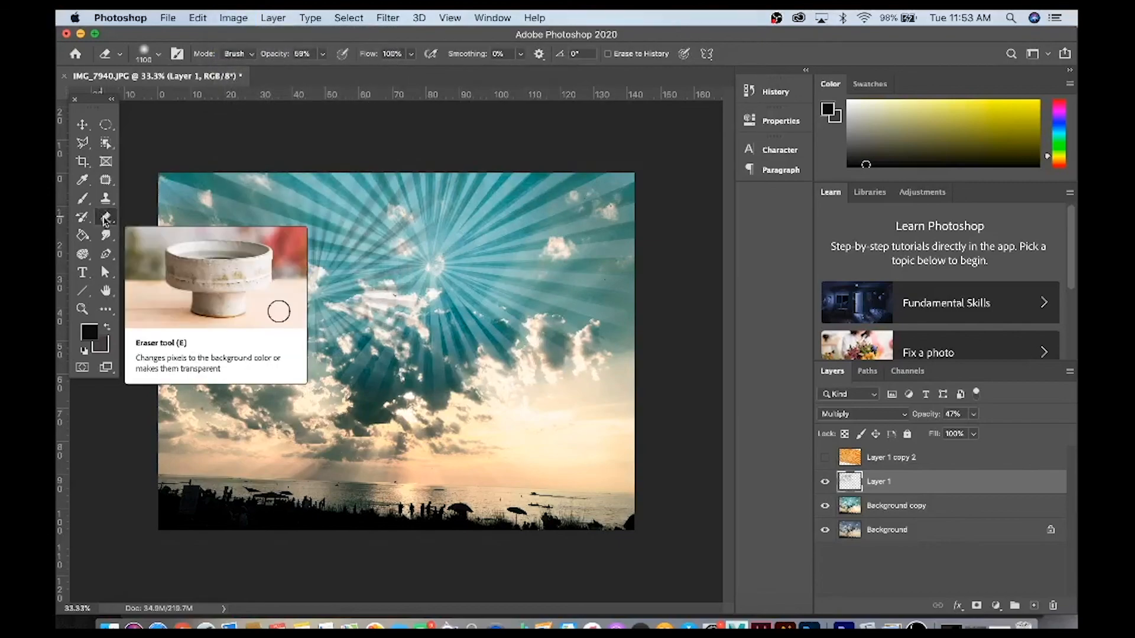